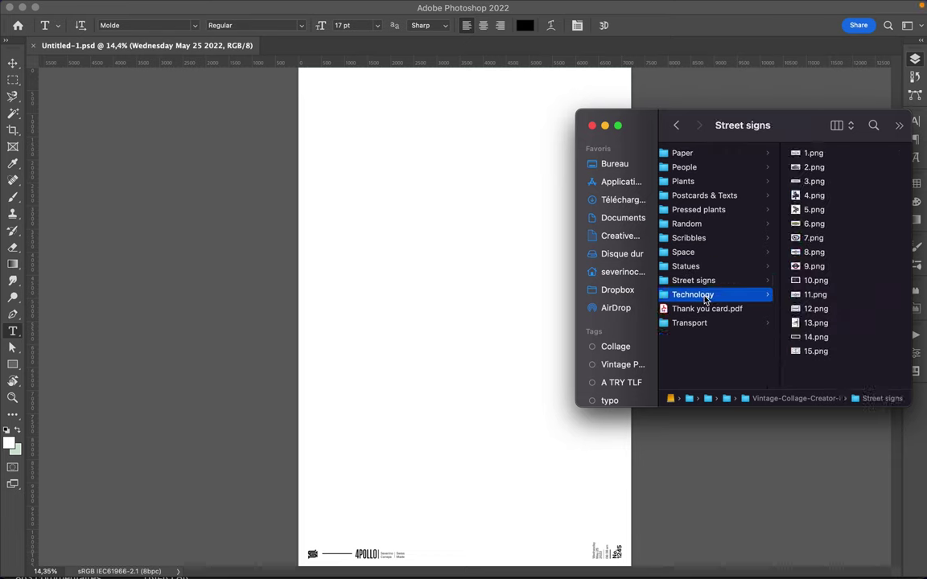
- Open the candelabra image 49.png from the Random folder in Photoshop
key(Up)
key(Up)
key(Up)
key(Right)
key(Down)
key(Down)
key(Down)
key(Down)
key(Down)
key(Down)
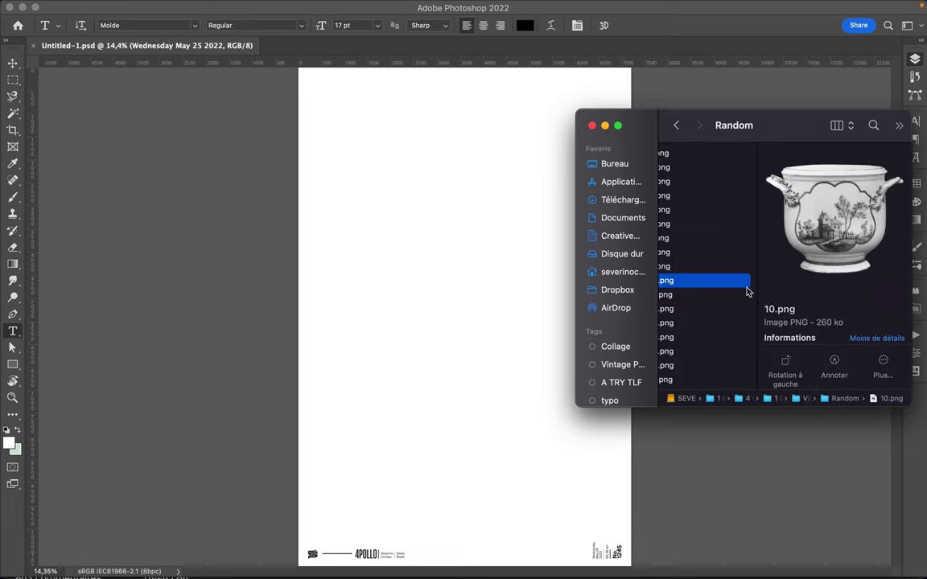
key(Down)
key(Down)
key(Down)
key(Down)
key(Down)
key(Down)
key(Down)
key(Down)
key(Down)
key(Down)
key(Down)
key(Down)
key(Up)
key(Up)
key(Up)
drag(451, 574, 449, 559)
- Copy the candelabra into Untitled-1, close 49.png, and position it near the page centre
key(v)
mouse_move(472, 207)
mouse_down()
mouse_move(496, 231)
mouse_move(423, 335)
mouse_up()
click(311, 48)
key(super+w)
drag(813, 361, 813, 495)
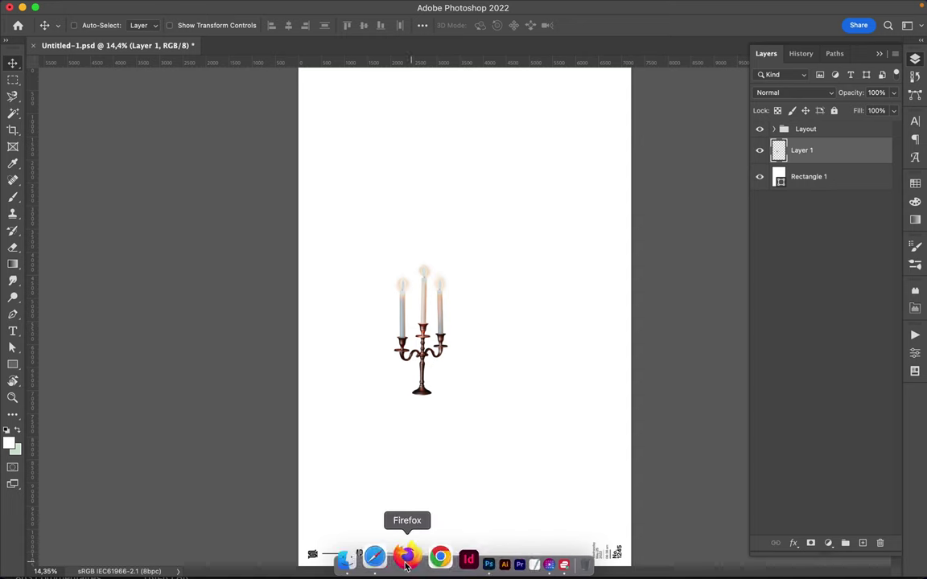
- Place the moon image 50.png into the poster
click(356, 557)
key(Up)
key(Up)
key(Up)
key(Up)
key(Up)
key(Up)
key(Up)
key(Up)
key(Up)
key(Up)
key(Up)
key(Up)
click(684, 348)
key(Down)
key(Down)
drag(668, 376, 522, 243)
key(Return)
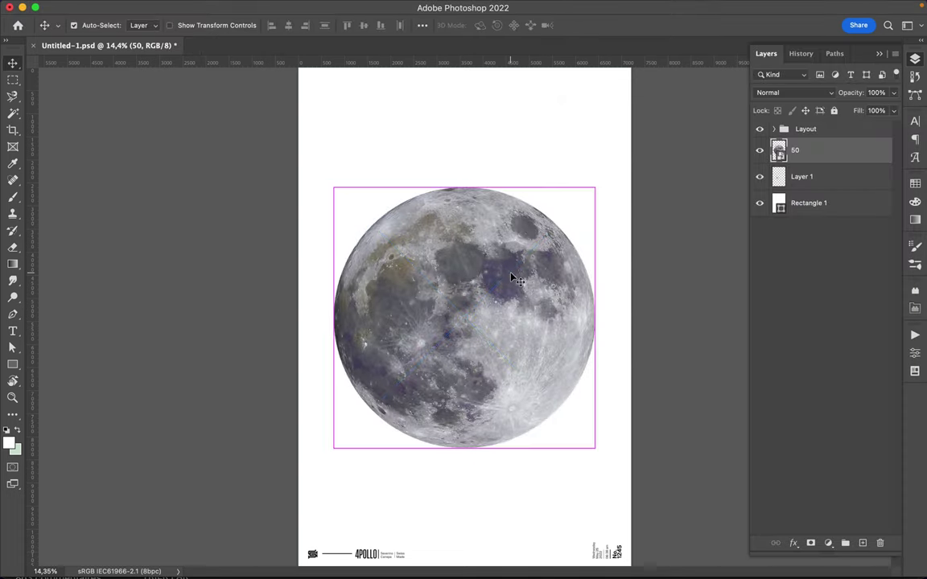
- Scale the moon to about 31% and move it to the upper left
key(super+t)
drag(331, 450, 491, 244)
key(Return)
drag(548, 221, 383, 130)
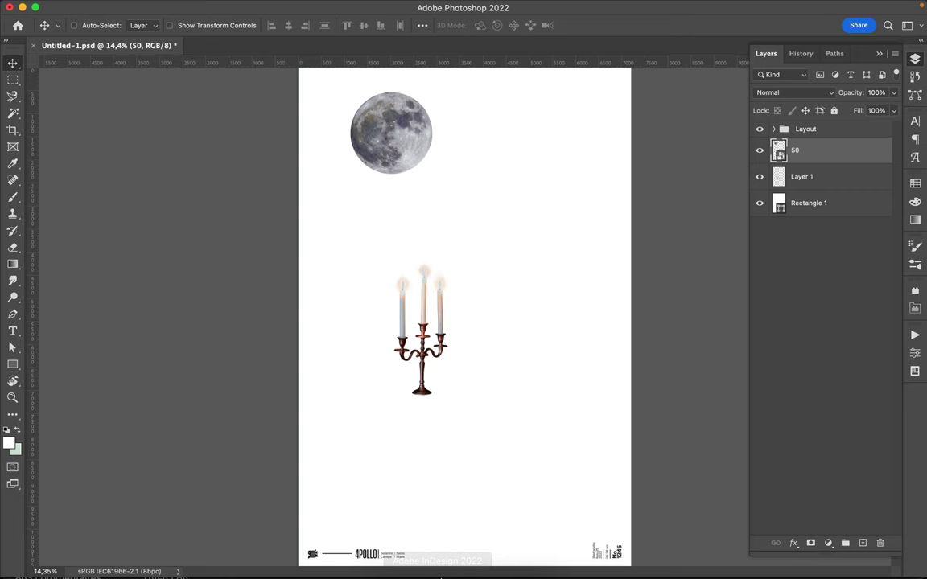
- Add the pencil scribble Scribbles/8.png below the candelabra layer, lower on the page
click(373, 550)
click(716, 239)
click(733, 256)
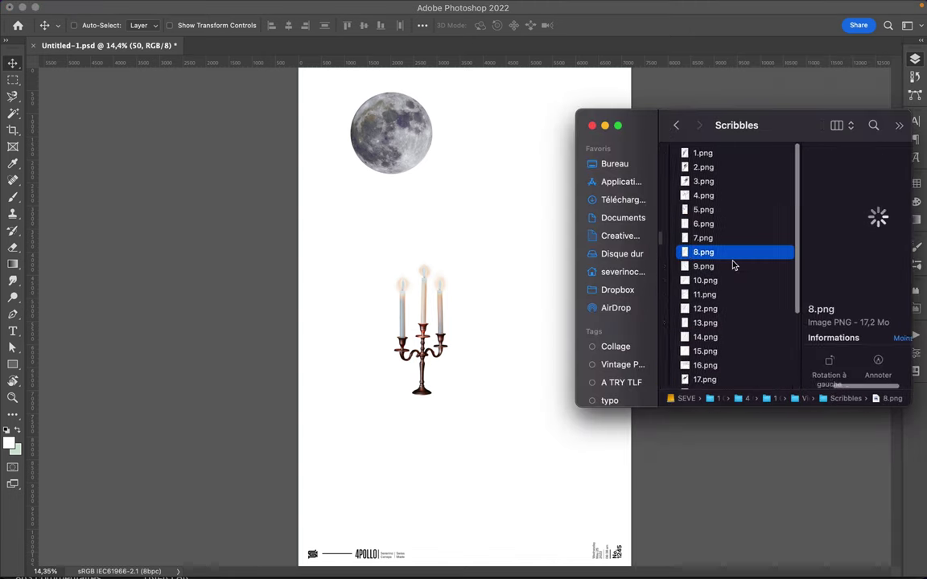
mouse_move(736, 258)
mouse_down()
mouse_move(429, 570)
mouse_move(480, 559)
mouse_up()
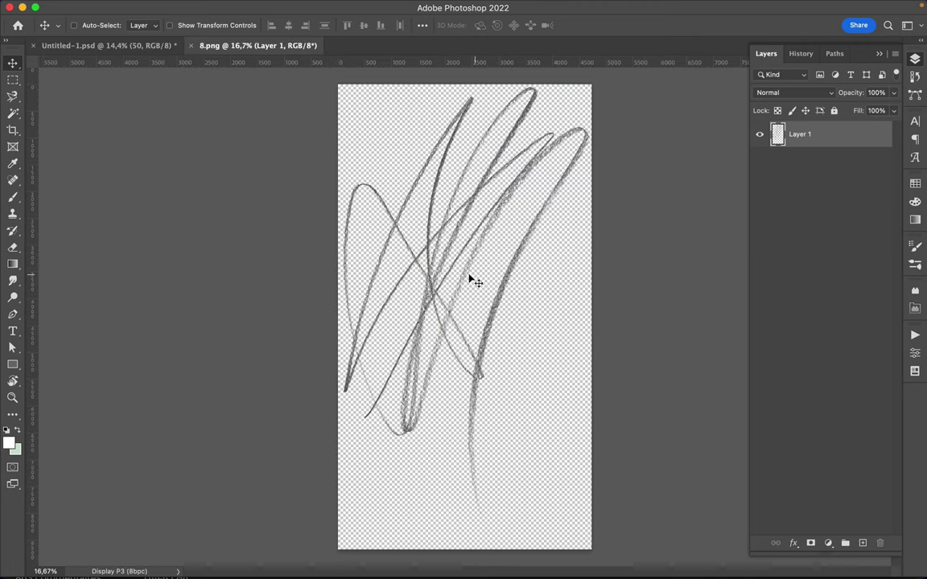
drag(474, 280, 510, 322)
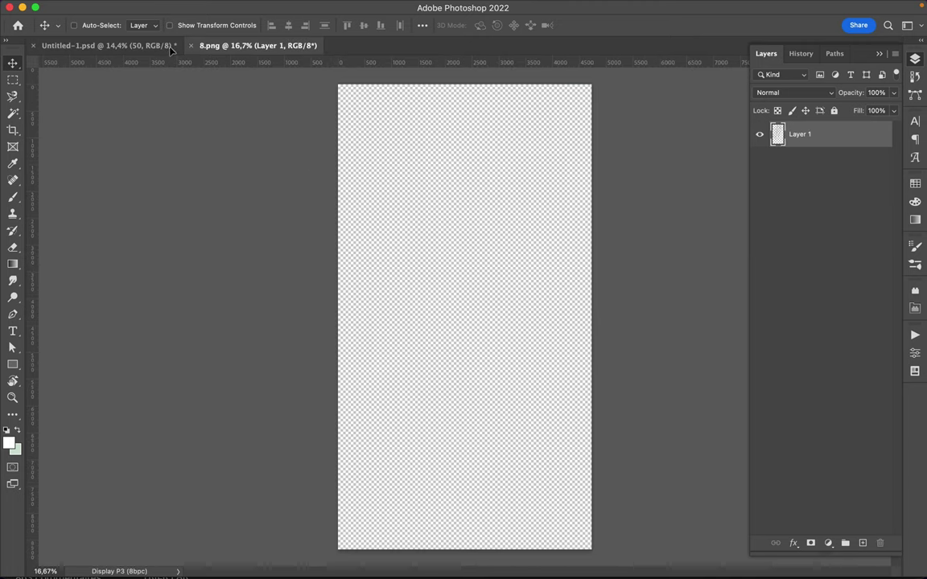
drag(846, 217, 846, 216)
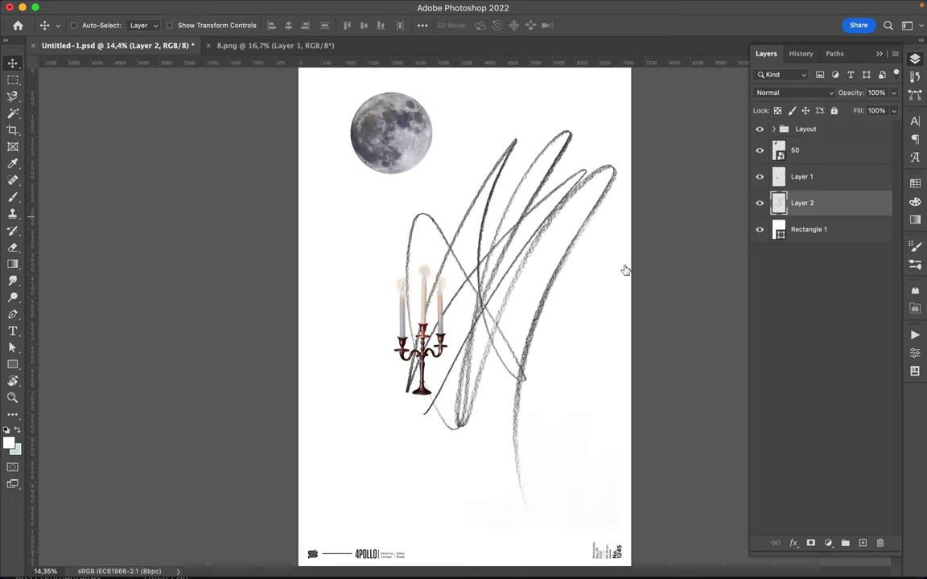
drag(459, 274, 515, 414)
- Place Space/7.jpeg through Camera Raw, scale it down, and set it beside the moon
click(384, 555)
scroll(805, 241, left, 5)
click(817, 250)
click(519, 222)
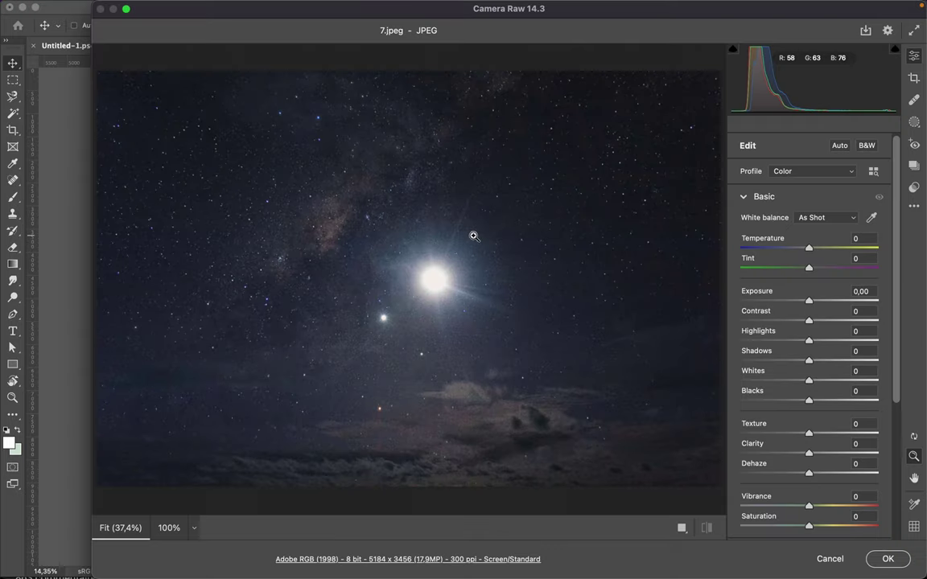
click(885, 559)
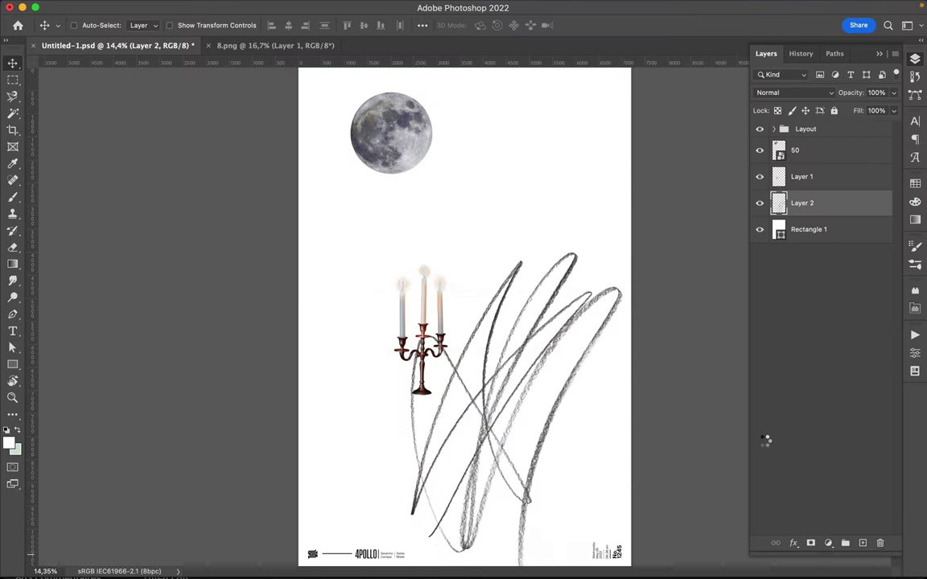
drag(437, 328, 510, 266)
key(Return)
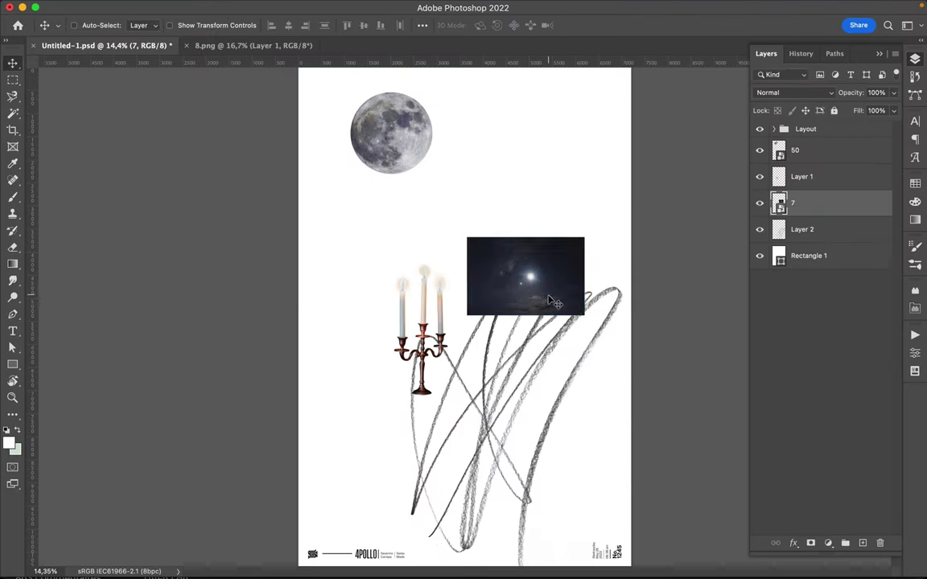
drag(553, 301, 483, 195)
- Move the candelabra down and to the left
click(801, 177)
drag(425, 324, 402, 387)
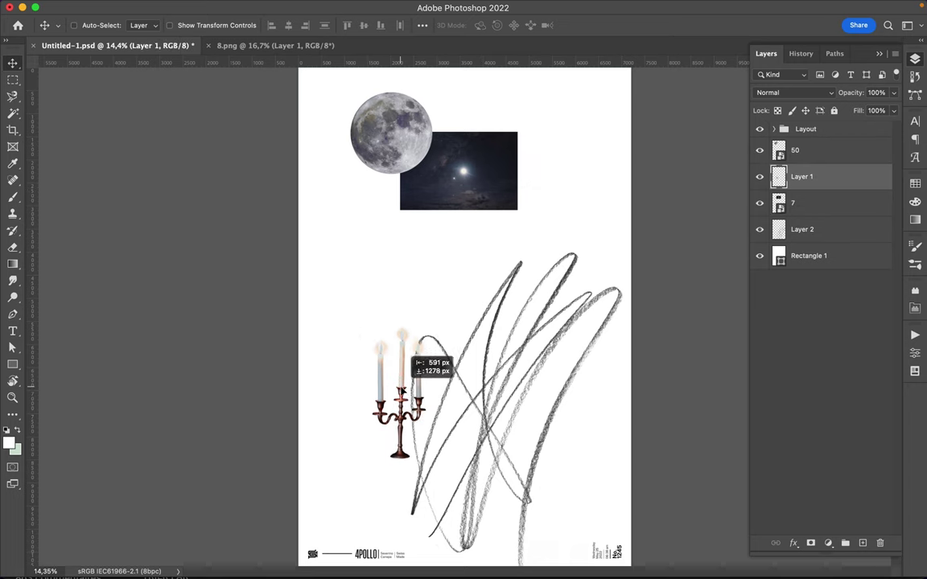
click(368, 555)
- Add the horseman statue Statues/8.png over the night sky and nudge the candelabra down-left
click(774, 266)
click(813, 252)
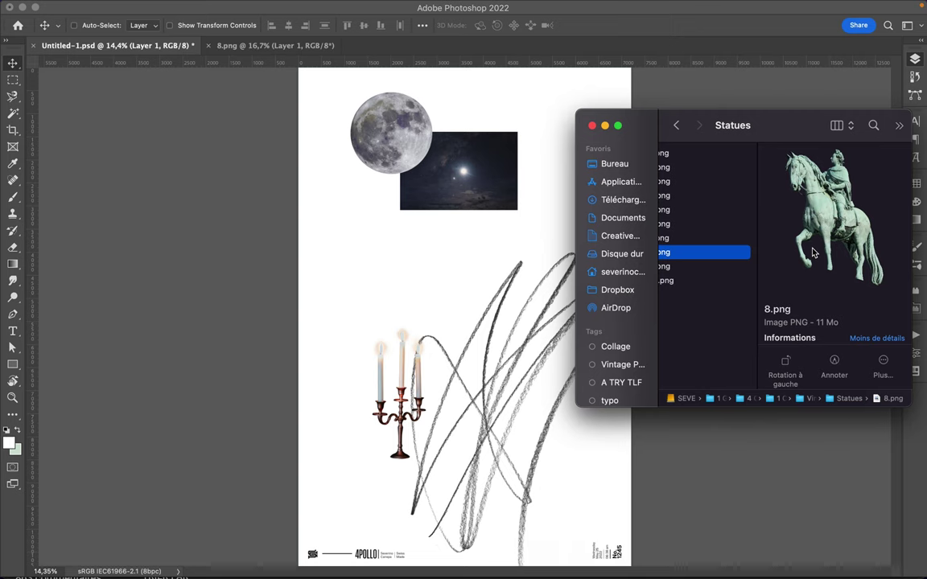
drag(813, 252, 456, 555)
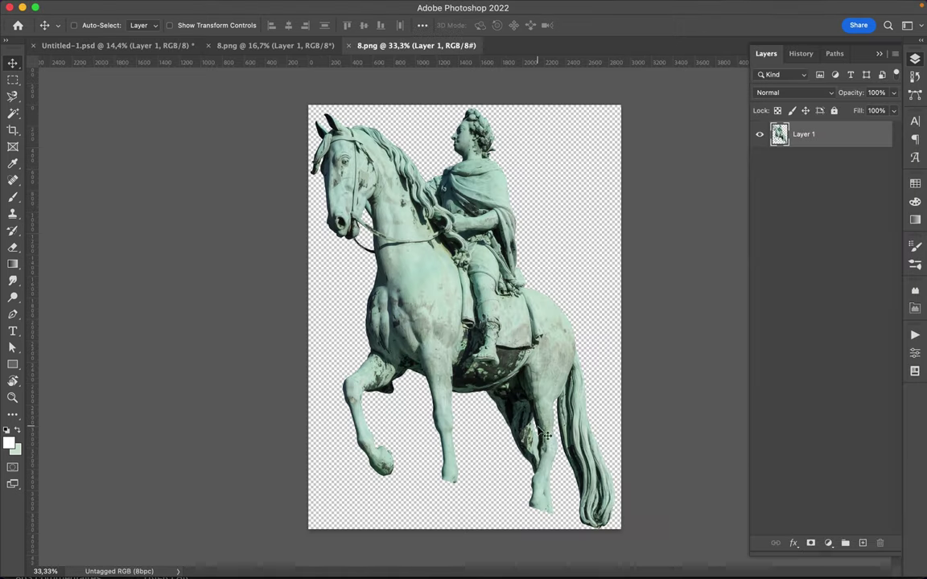
drag(517, 352, 407, 334)
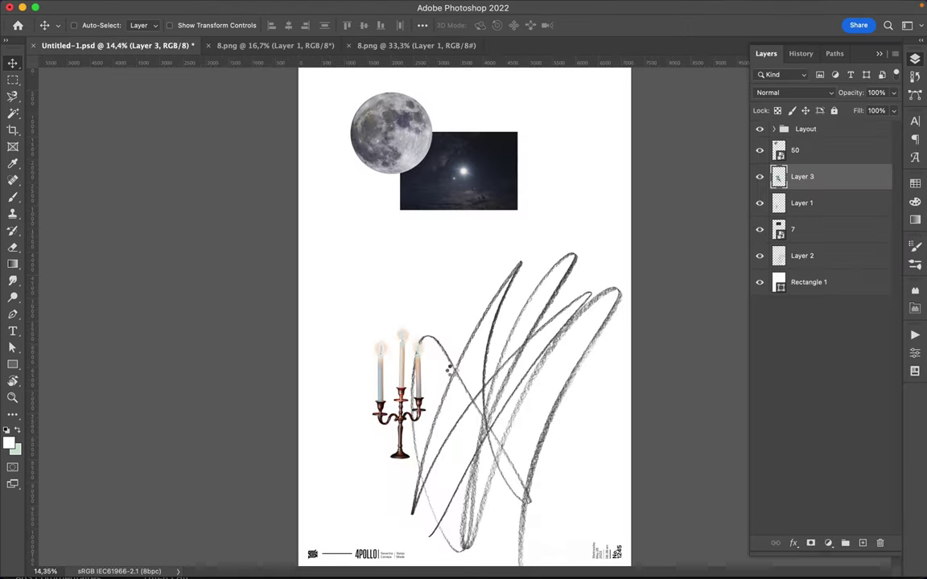
drag(821, 197, 820, 211)
drag(469, 375, 531, 271)
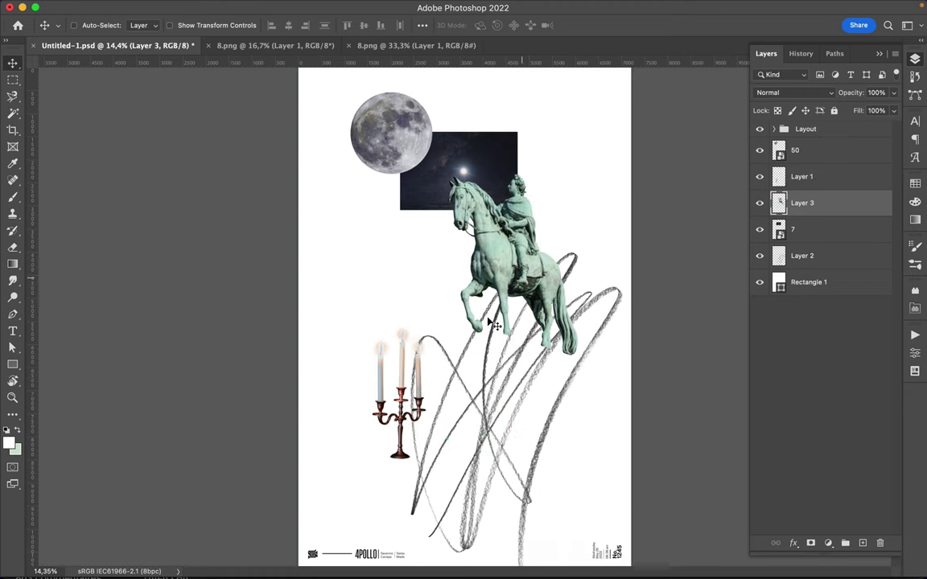
drag(400, 378, 390, 419)
- Browse from the Statues folder to the kingfisher image in the Animals folder
click(376, 554)
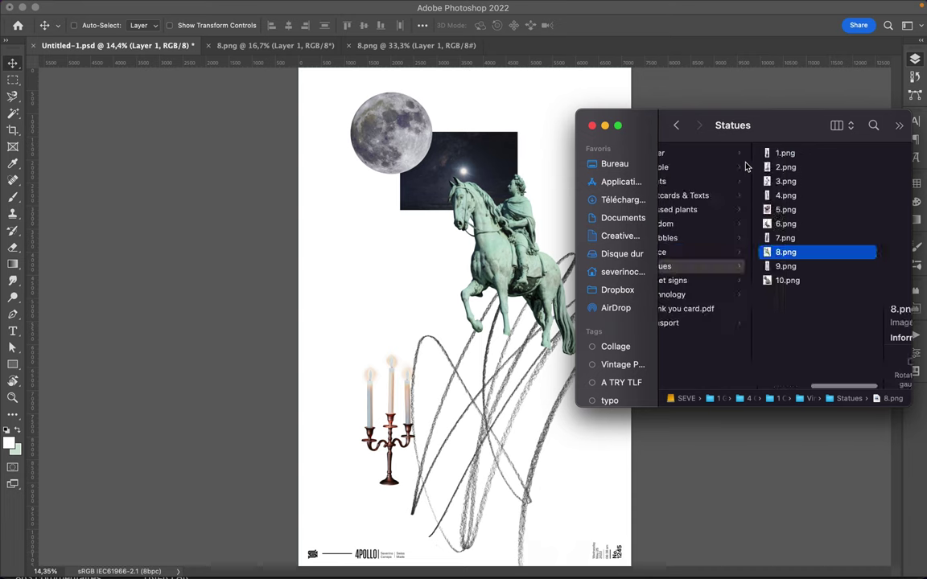
click(795, 242)
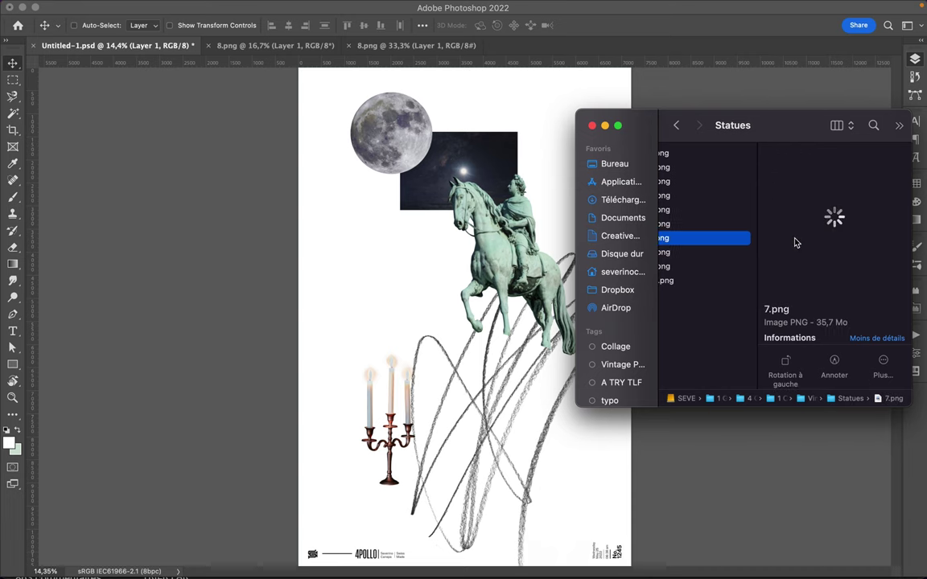
key(Left)
key(Up)
key(Up)
key(Up)
key(Up)
key(Right)
key(Left)
key(Left)
key(Up)
key(Right)
key(Right)
key(Left)
key(Down)
key(Right)
key(Down)
key(Down)
key(Down)
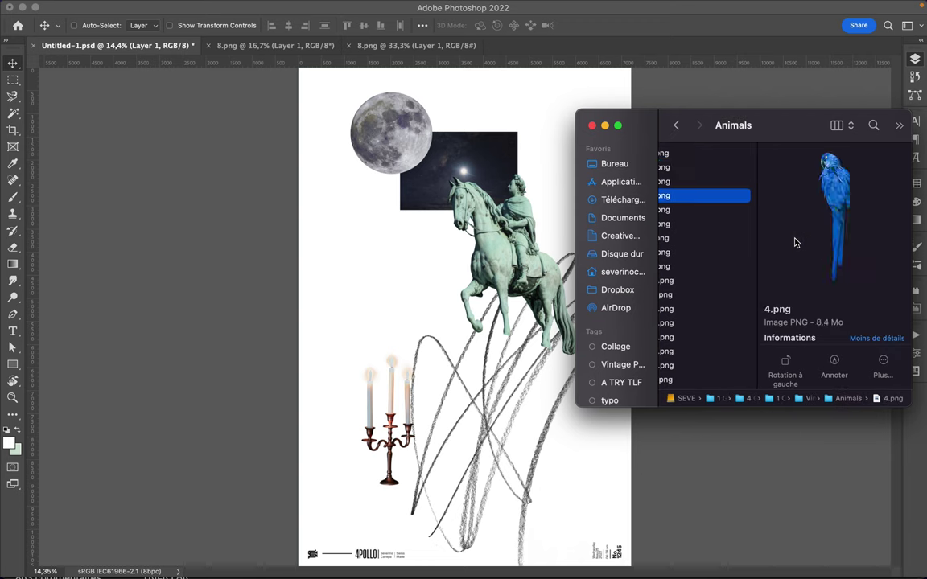
key(Down)
key(Down)
key(Down)
key(Down)
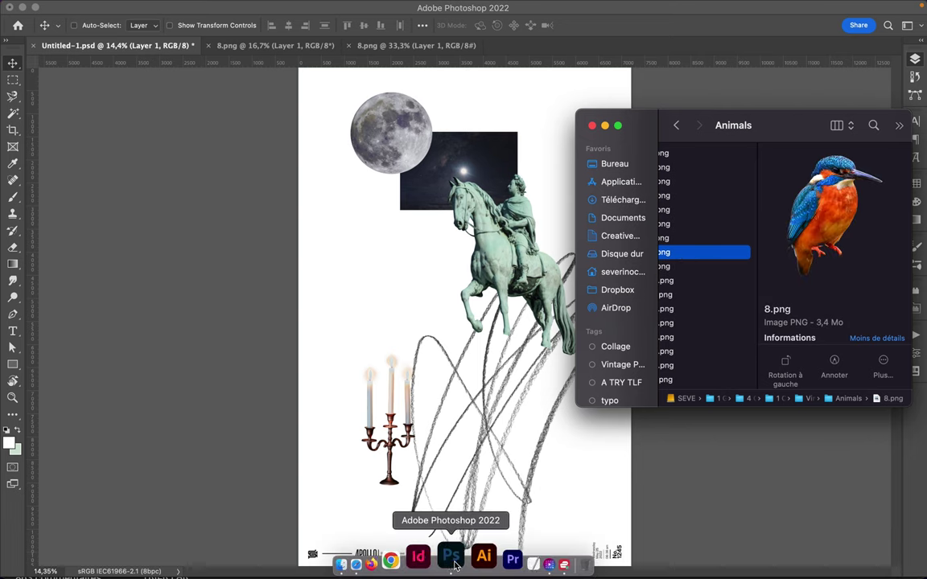
- Add the kingfisher Animals/8.png beside the candelabra, close extra tabs, and eyedrop the statue's green
click(454, 566)
mouse_move(457, 306)
mouse_down()
mouse_move(455, 346)
mouse_move(407, 444)
mouse_up()
click(208, 46)
click(209, 45)
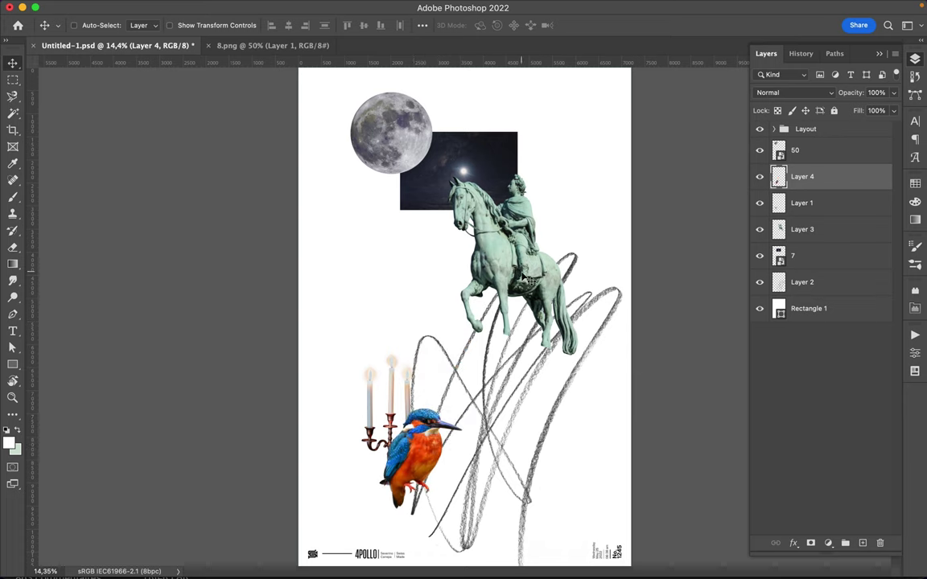
key(i)
click(475, 242)
- Draw a green Pen shape along the poster bottom and stack it above the background
key(p)
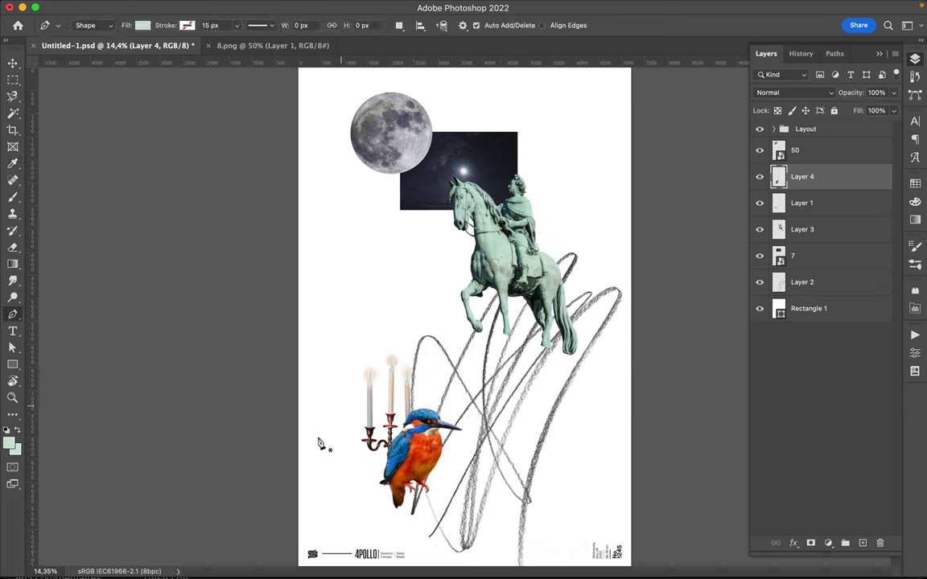
click(292, 461)
scroll(622, 480, down, 1)
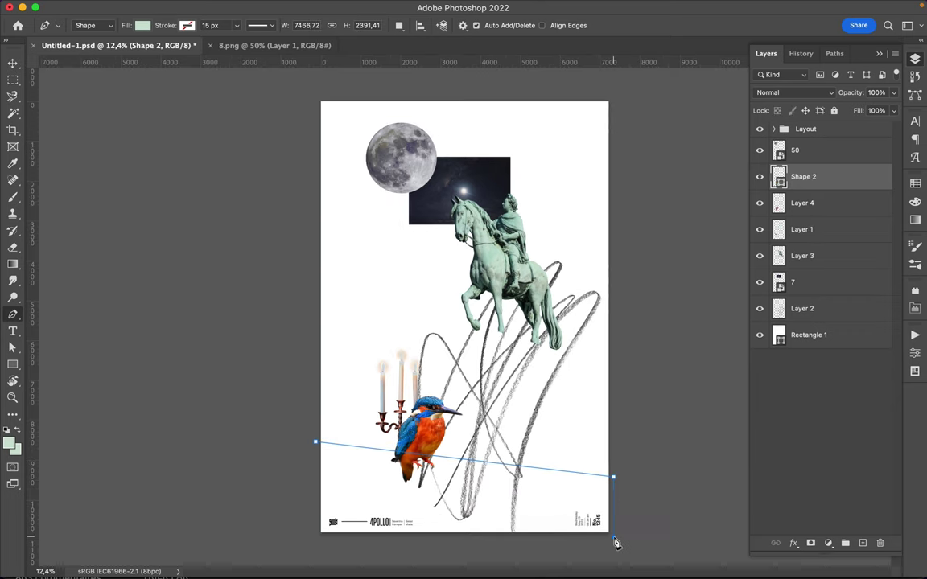
click(613, 537)
click(315, 537)
drag(835, 173, 889, 318)
key(v)
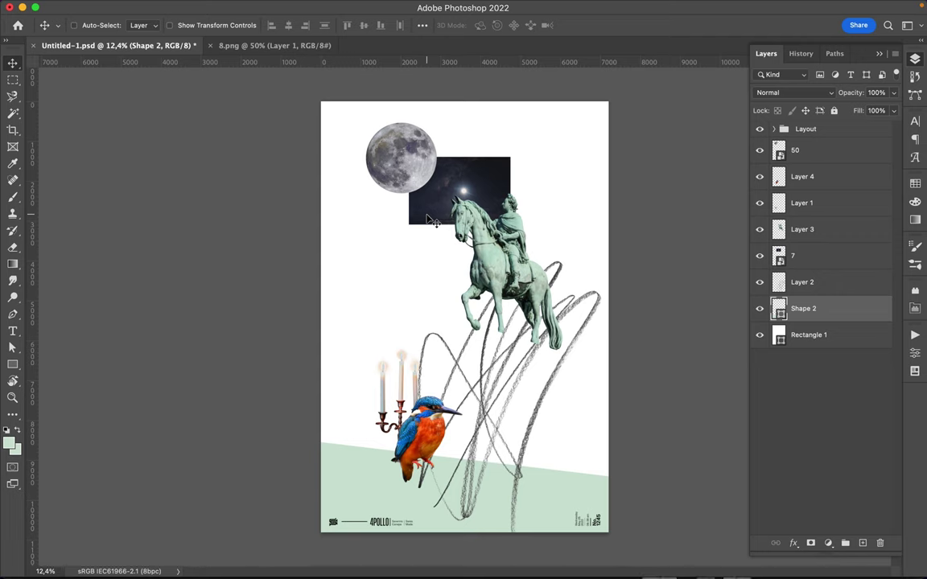
click(495, 420)
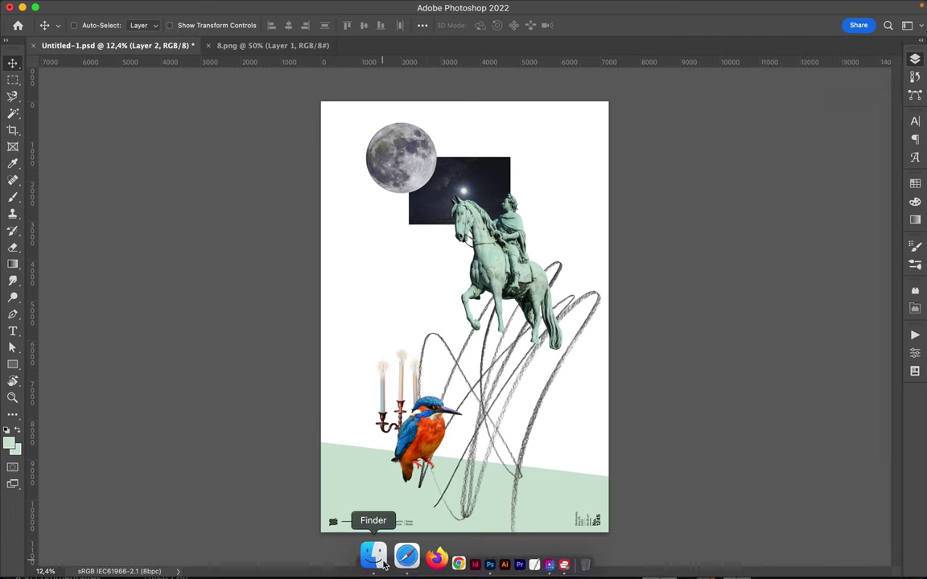
- Place the house image 1.png from the Buildings folder into the collage
click(373, 554)
click(673, 258)
key(Down)
key(Down)
key(Down)
key(Left)
key(Down)
key(Right)
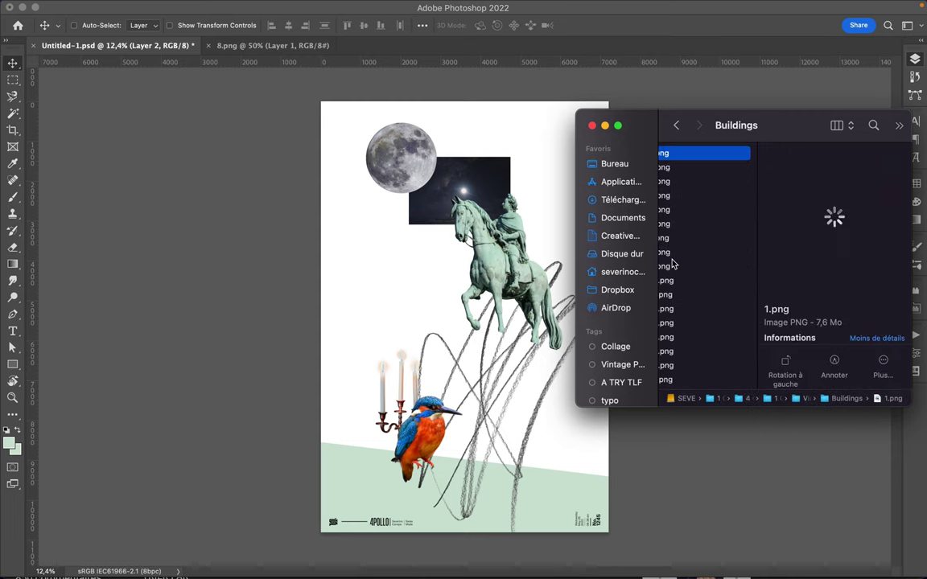
mouse_move(673, 157)
mouse_down()
mouse_move(528, 372)
mouse_move(421, 416)
mouse_up()
key(Return)
- Put the house layer beneath the green shape, reposition house and kingfisher, and remove the candelabra
drag(779, 281, 758, 340)
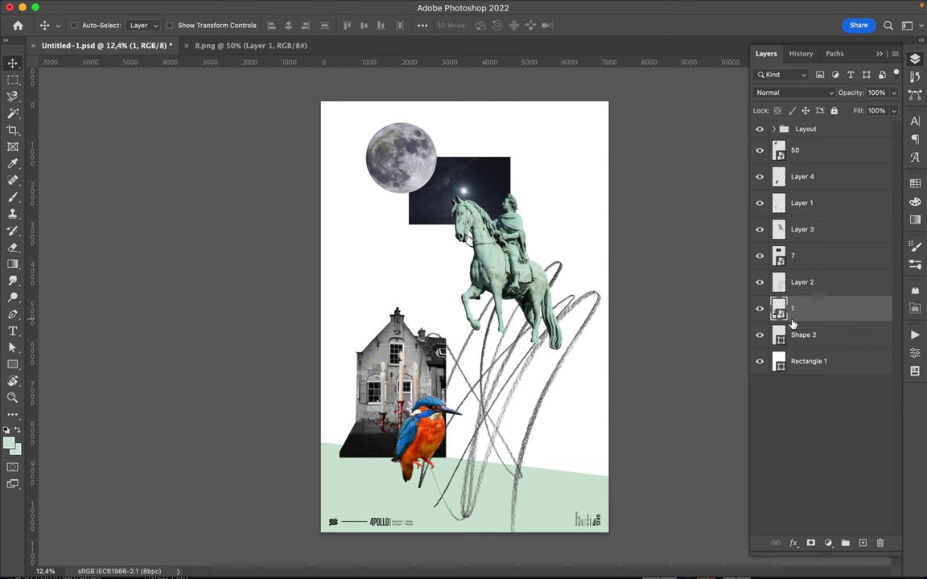
mouse_move(418, 389)
mouse_down()
mouse_move(404, 385)
mouse_move(367, 417)
mouse_up()
super+click(797, 335)
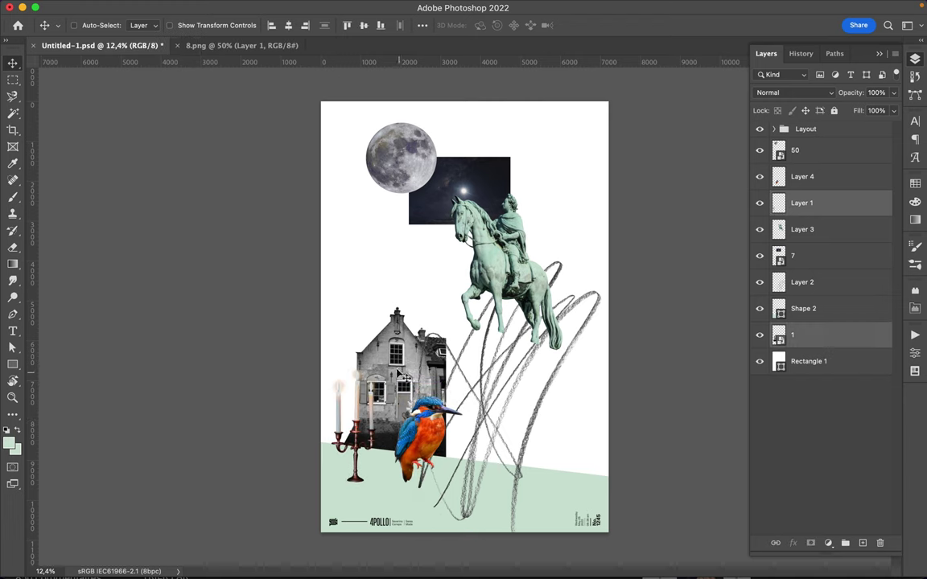
drag(475, 385, 488, 397)
mouse_move(409, 397)
mouse_down()
mouse_move(400, 390)
mouse_move(443, 423)
mouse_up()
super+click(344, 402)
drag(344, 403, 539, 478)
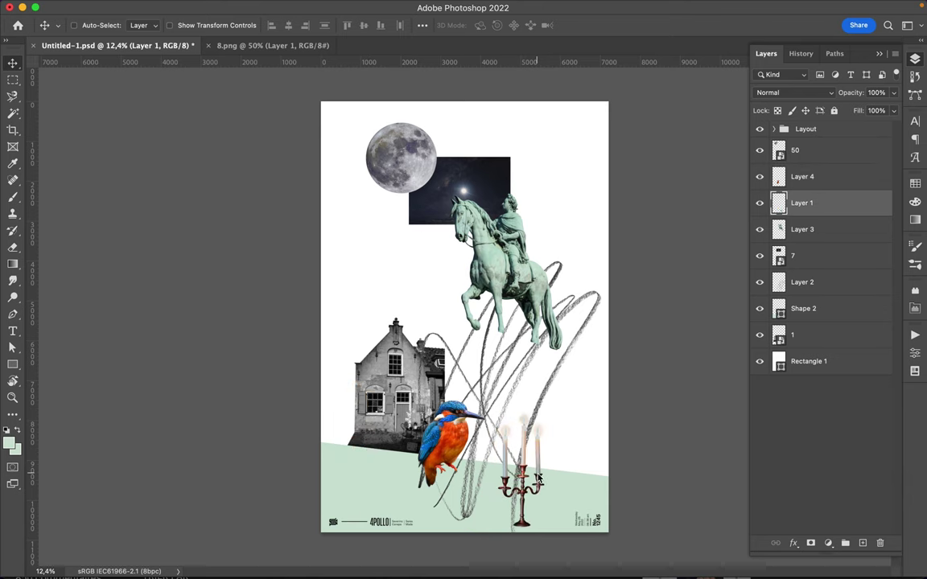
key(super+z)
key(super+z)
key(super+z)
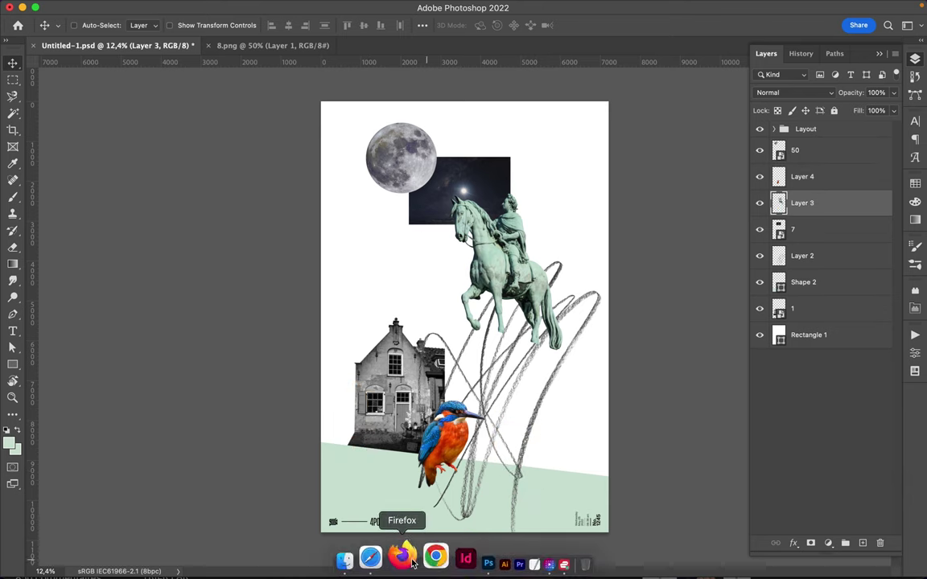
- Browse the asset folders from Buildings into Paper and the torn cardboard textures
click(403, 558)
key(Down)
key(Down)
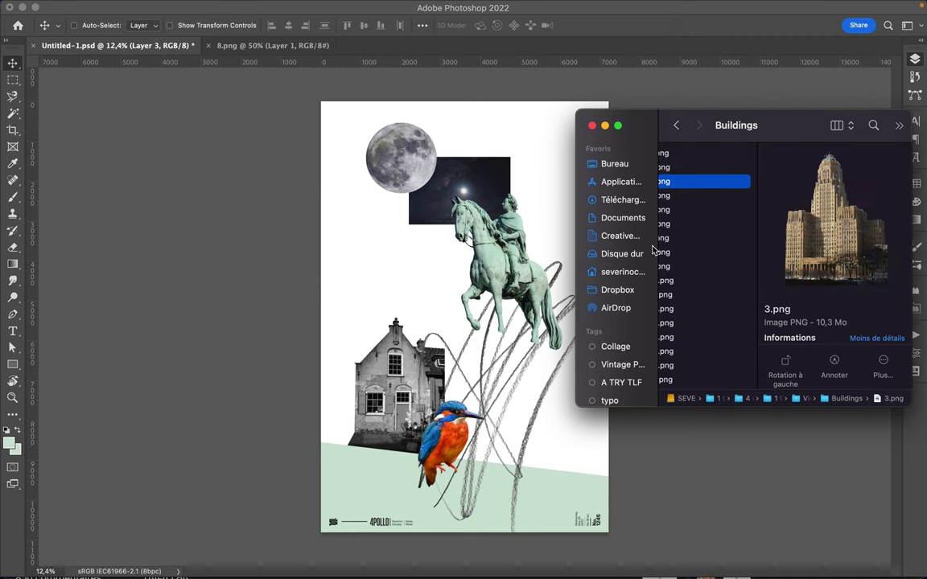
key(Down)
key(Down)
key(Down)
key(Down)
key(Down)
click(708, 167)
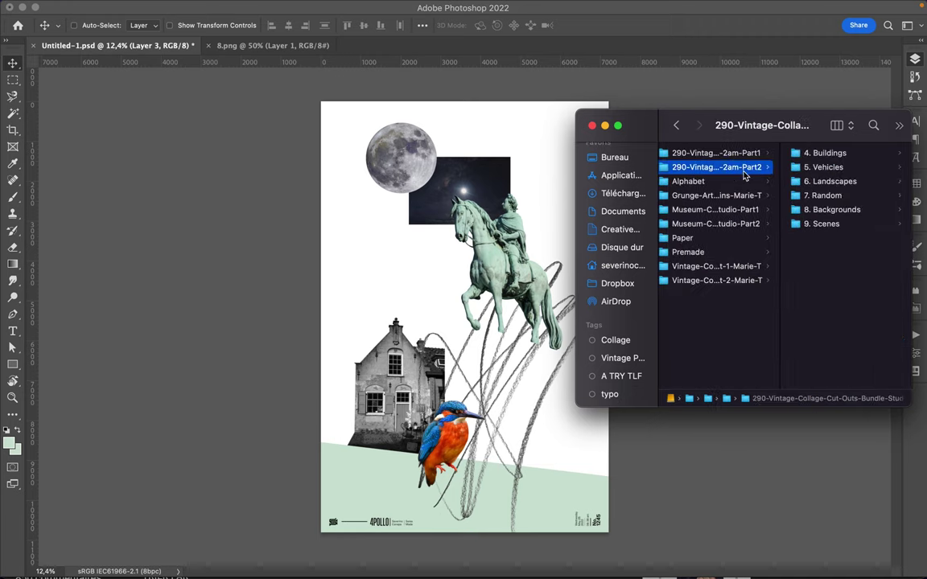
click(719, 196)
click(839, 182)
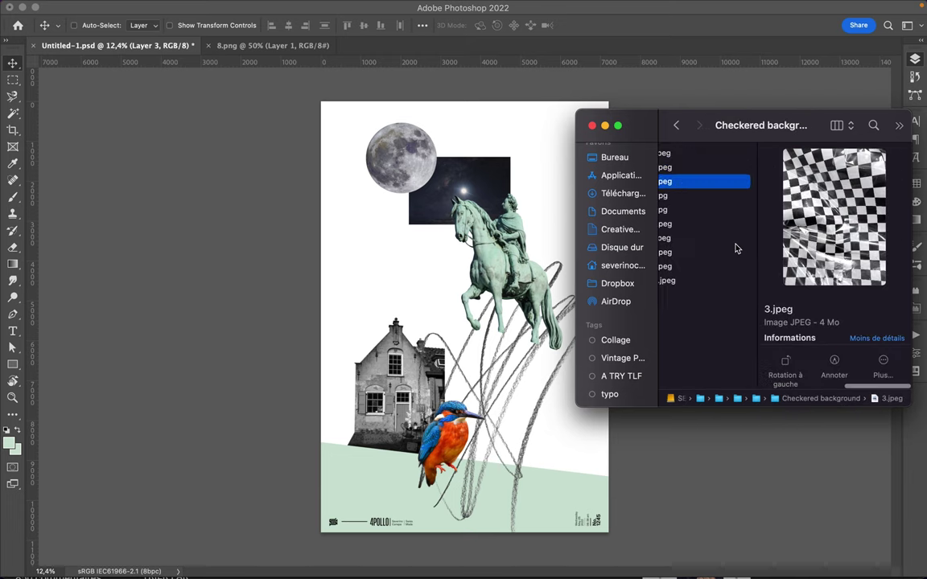
click(700, 209)
click(692, 240)
click(837, 239)
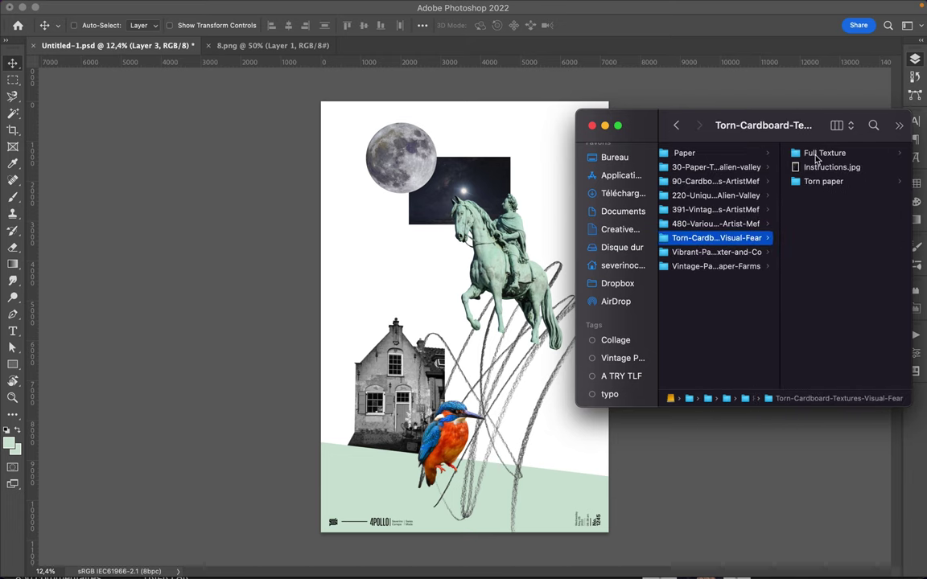
- Find Torn paper 2.png and bring it into Photoshop
click(813, 153)
click(804, 294)
key(Down)
key(Down)
key(Down)
key(Down)
key(Down)
key(Down)
key(Down)
key(Down)
key(Down)
key(Left)
key(Down)
key(Down)
key(Right)
key(Down)
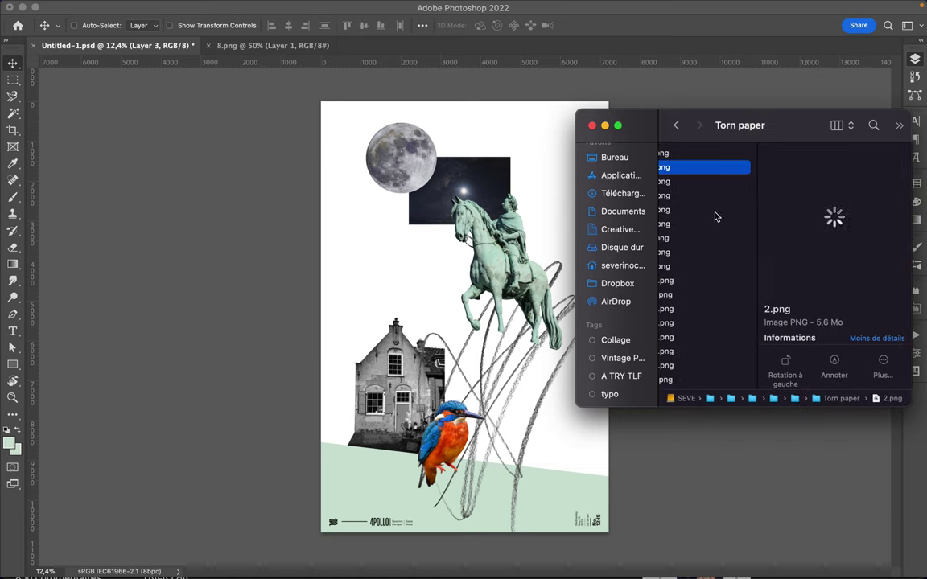
drag(683, 166, 450, 290)
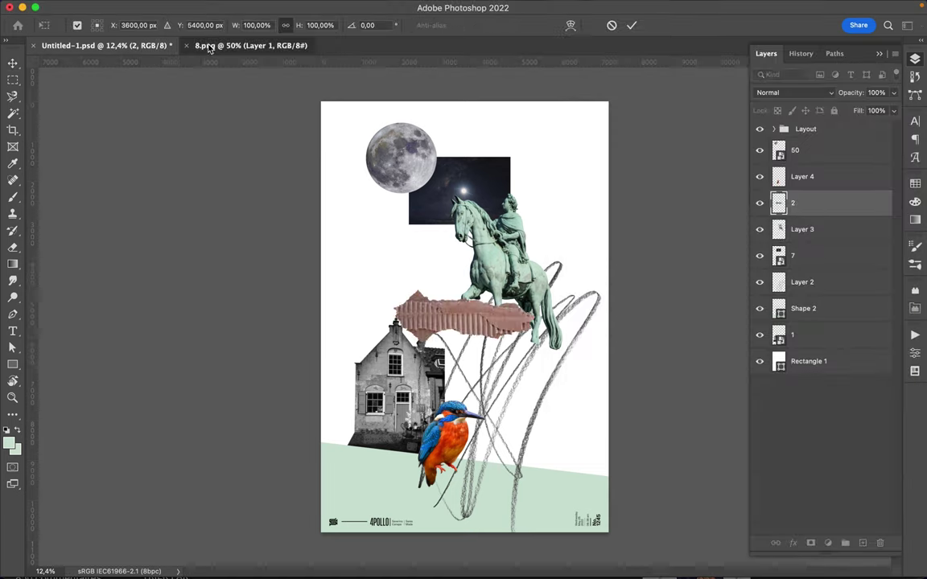
- Close 8.png and place the torn paper above Rectangle 1, behind the house roof
click(207, 46)
click(208, 47)
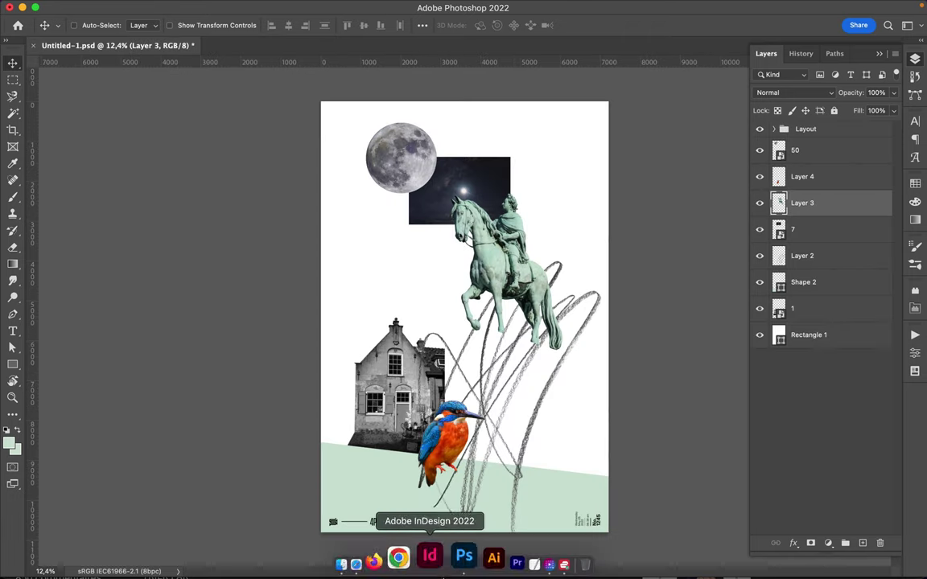
click(410, 556)
mouse_move(686, 174)
mouse_down()
mouse_move(419, 281)
mouse_move(443, 310)
mouse_up()
key(Return)
drag(801, 207, 796, 348)
drag(514, 361, 517, 333)
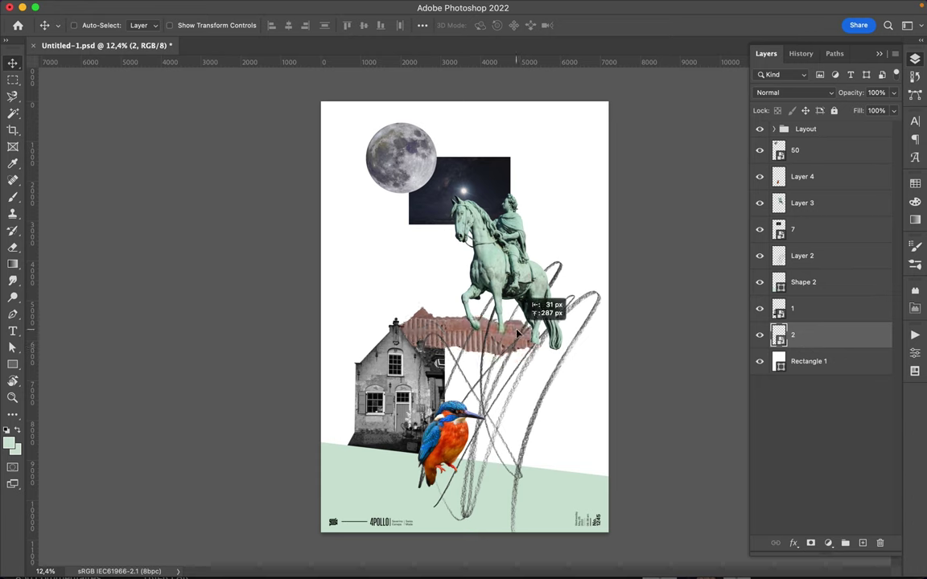
- Move the horse statue right and eyedrop an orange from the artwork
drag(495, 276, 515, 278)
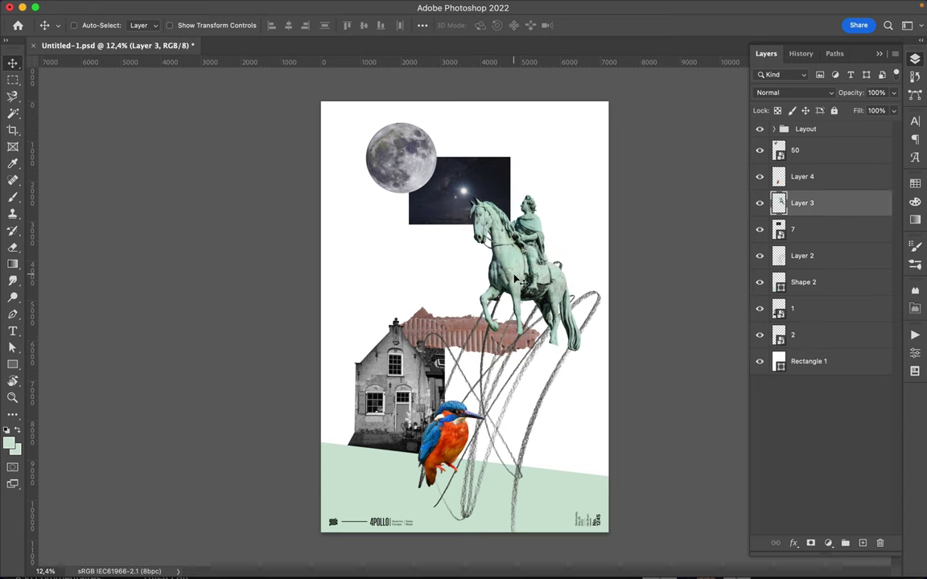
key(i)
drag(463, 436, 464, 436)
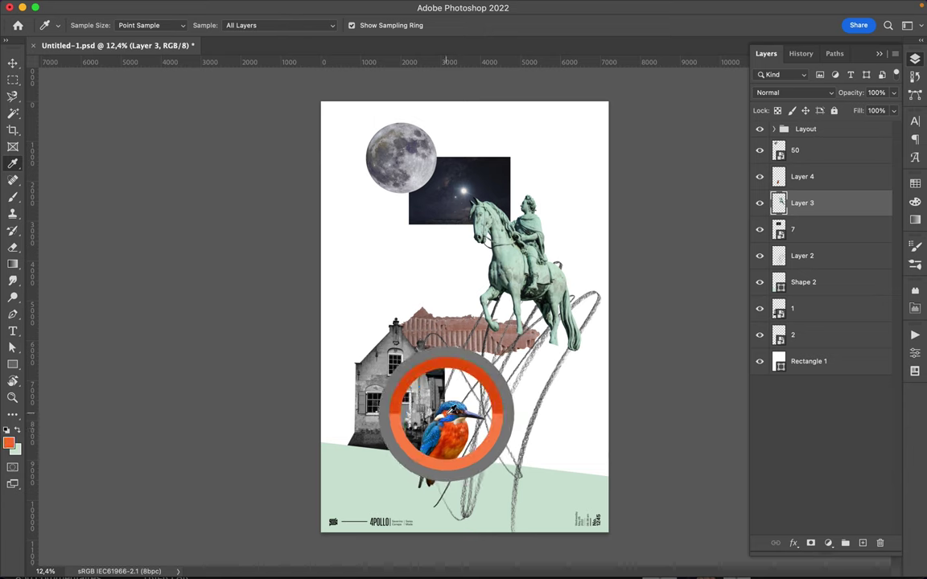
- Draw a small orange circle beside the statue with the Ellipse Tool
drag(464, 437, 406, 372)
key(u)
right_click(12, 364)
click(65, 375)
mouse_move(462, 234)
mouse_down()
mouse_move(503, 268)
mouse_move(480, 275)
mouse_up()
- Duplicate the circle, enlarge the copy to about 1021 px, and put it behind the statue
key(v)
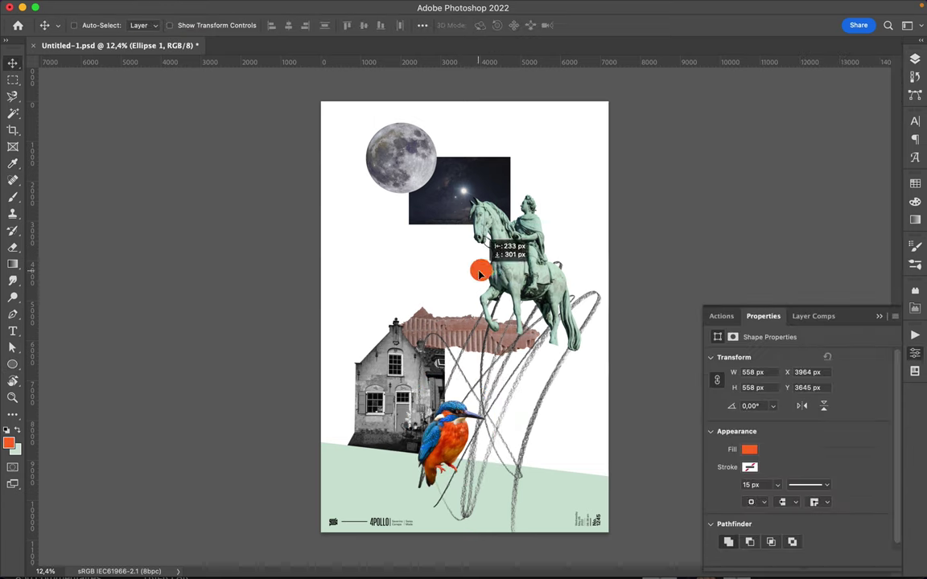
key(ctrl+t)
drag(541, 263, 570, 270)
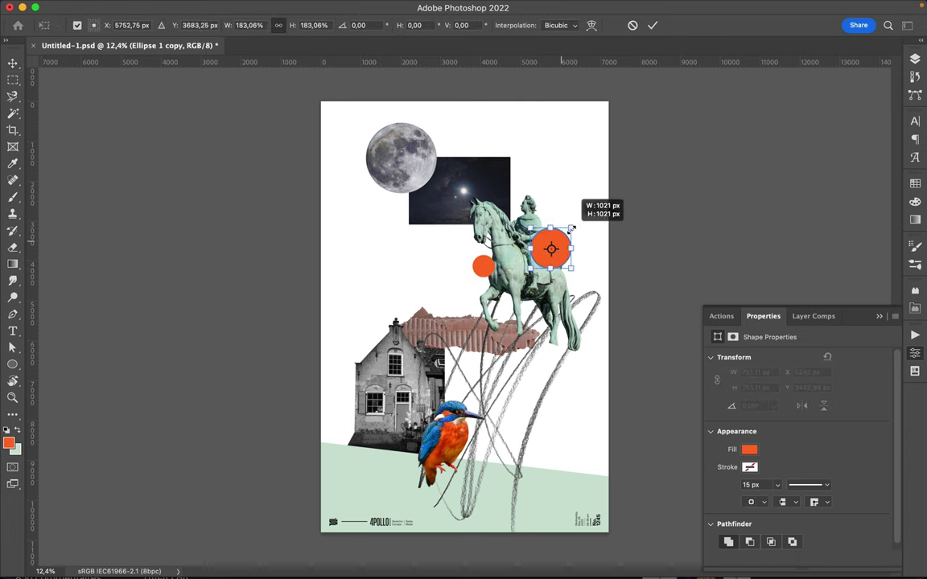
key(Return)
click(915, 59)
drag(828, 208, 813, 321)
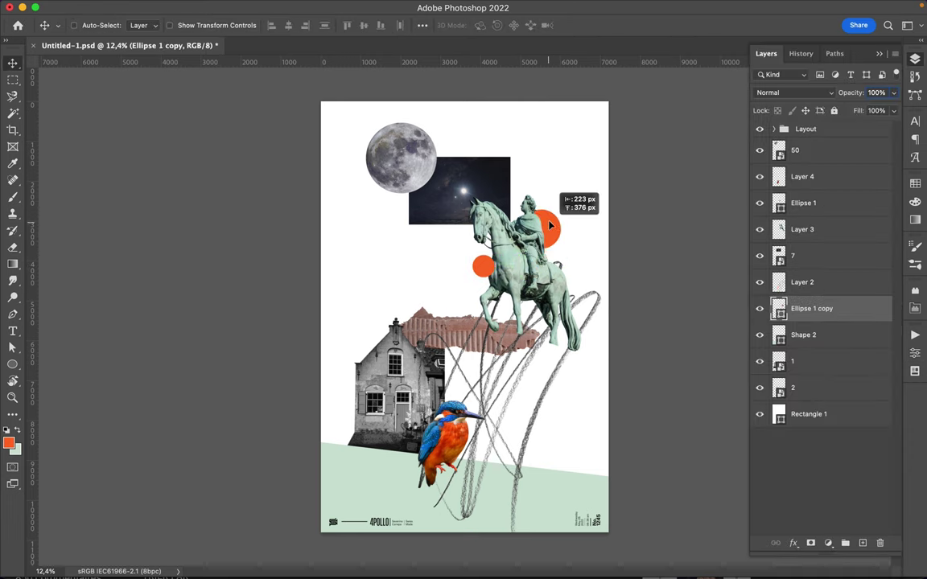
- Move the small orange circle down beside the horse's chest and shrink it
drag(491, 271, 487, 280)
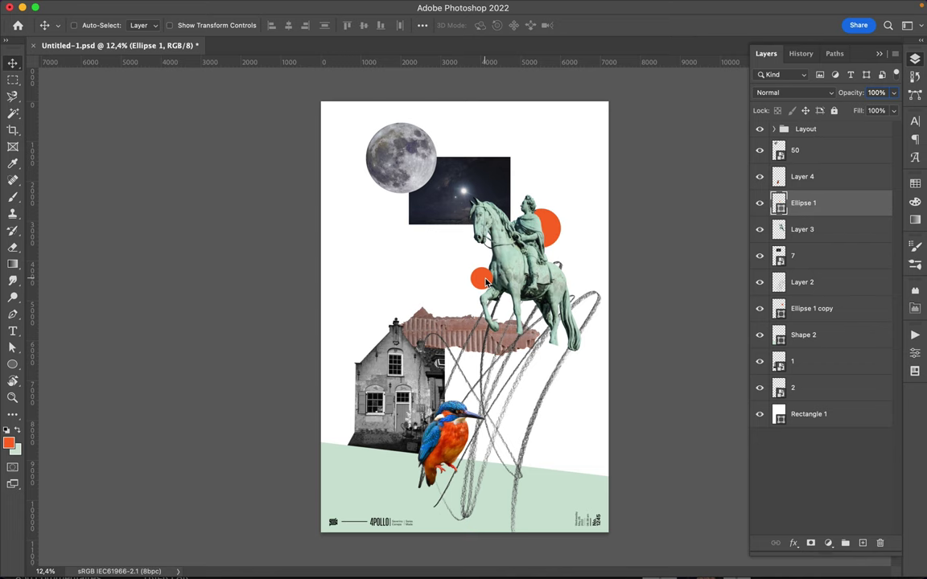
key(ctrl+t)
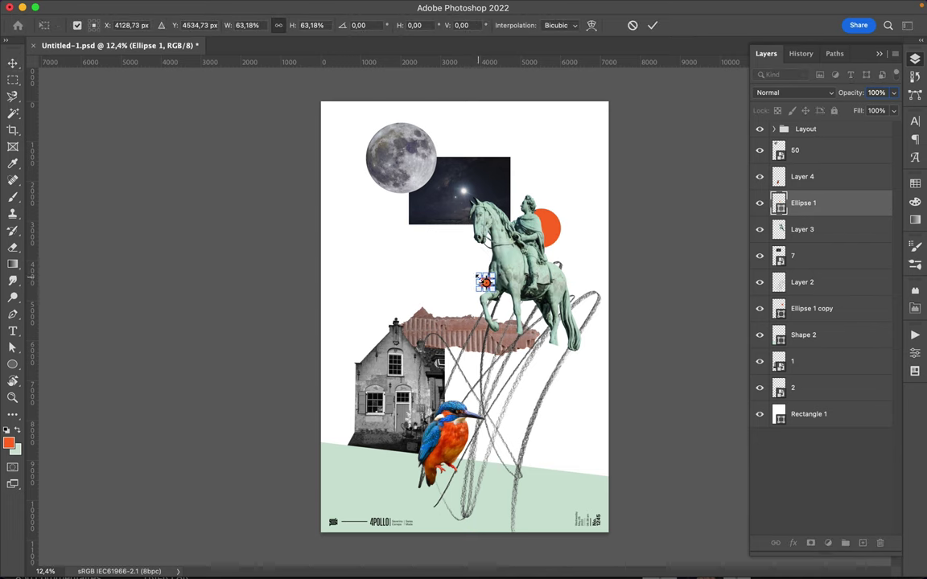
key(Return)
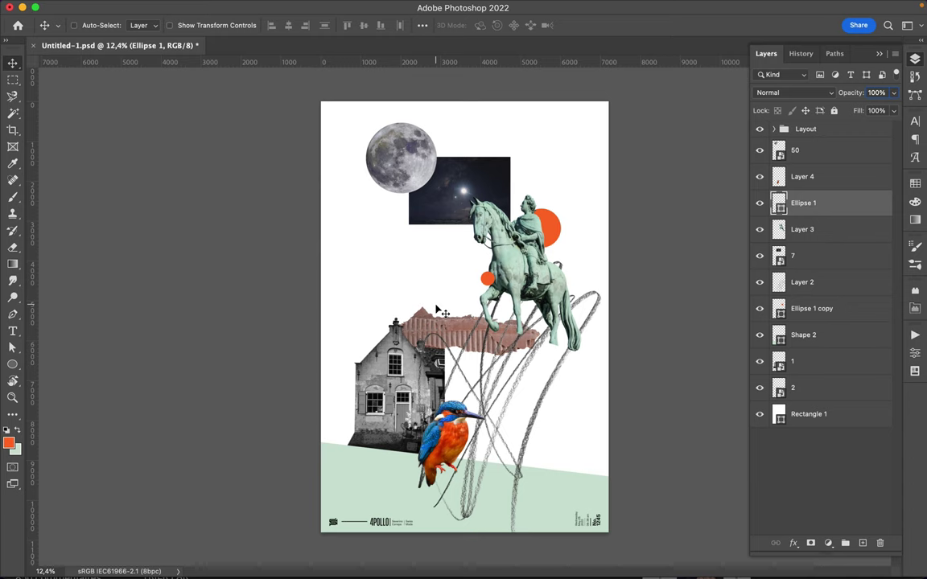
- Draw the diagonal orange line Shape 3 near the kingfisher with a 25 stroke width
key(p)
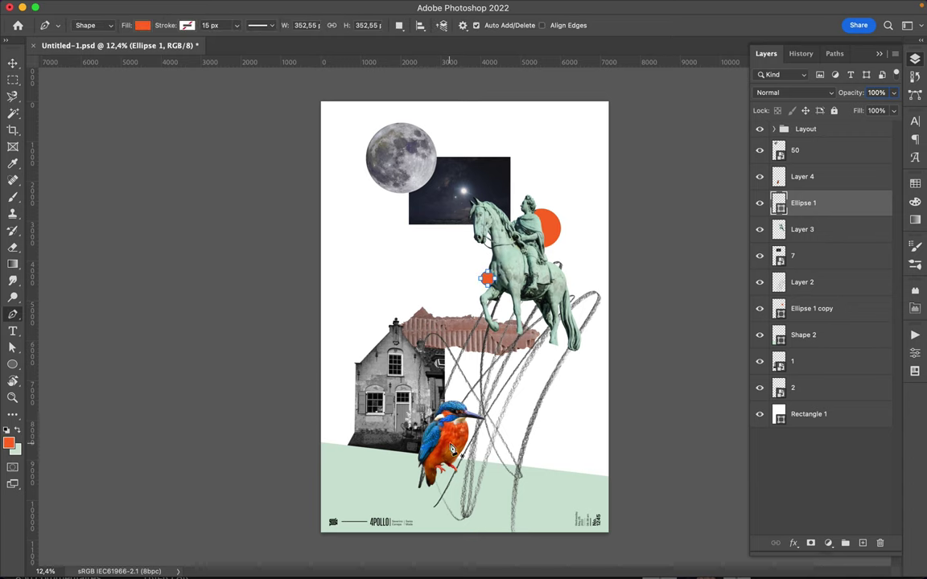
click(452, 451)
key(a)
click(193, 25)
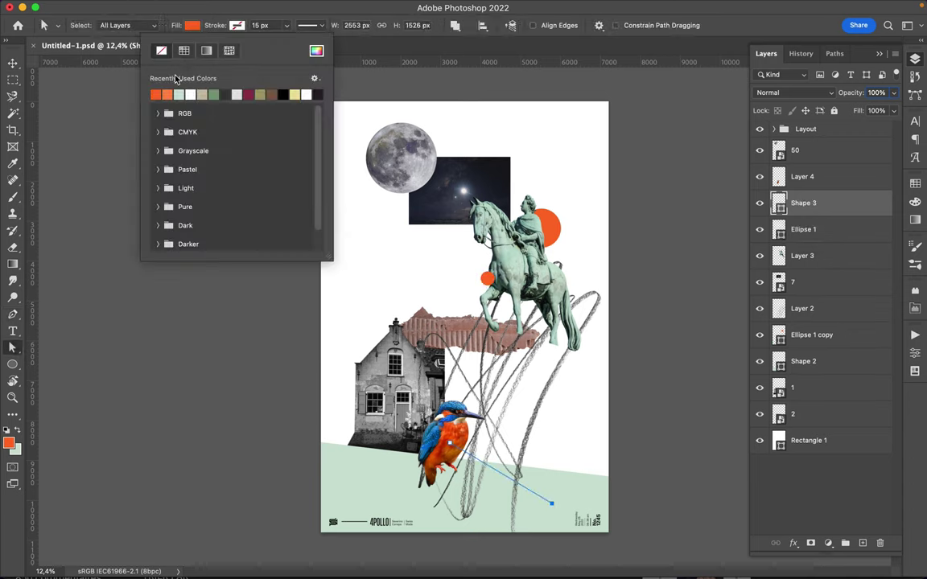
click(266, 25)
text(25)
key(Return)
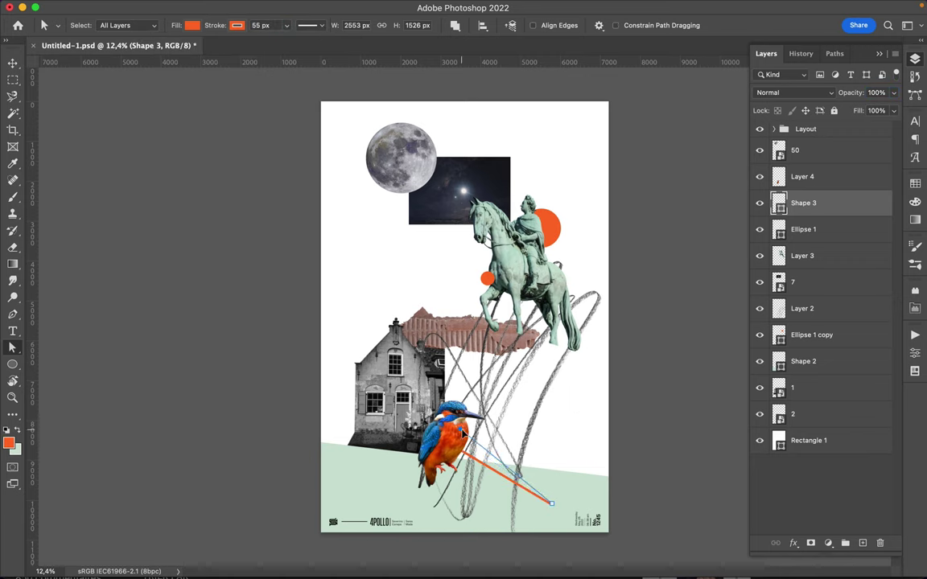
- Return to the Move tool, select Rectangle 1, and clear the Layers filter
key(v)
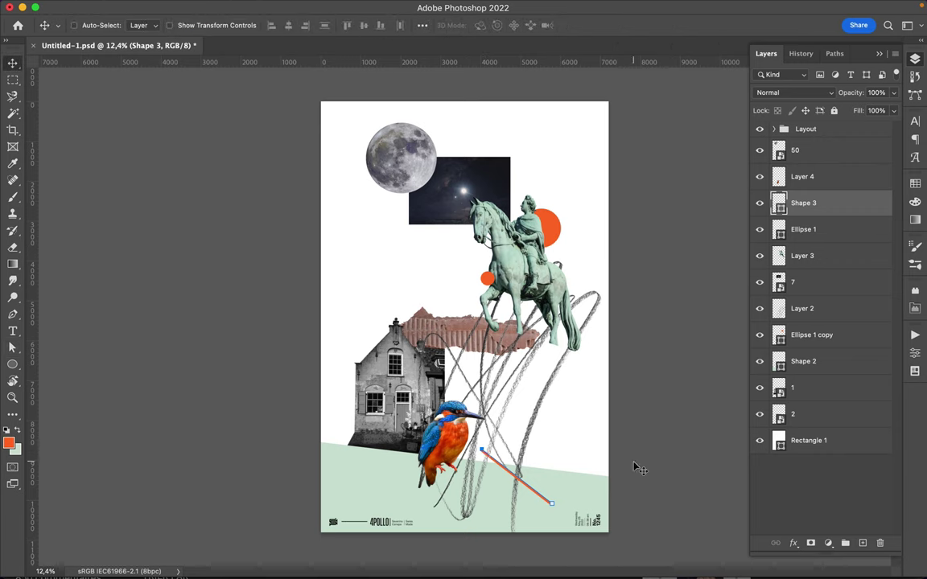
key(a)
click(592, 511)
key(v)
click(896, 75)
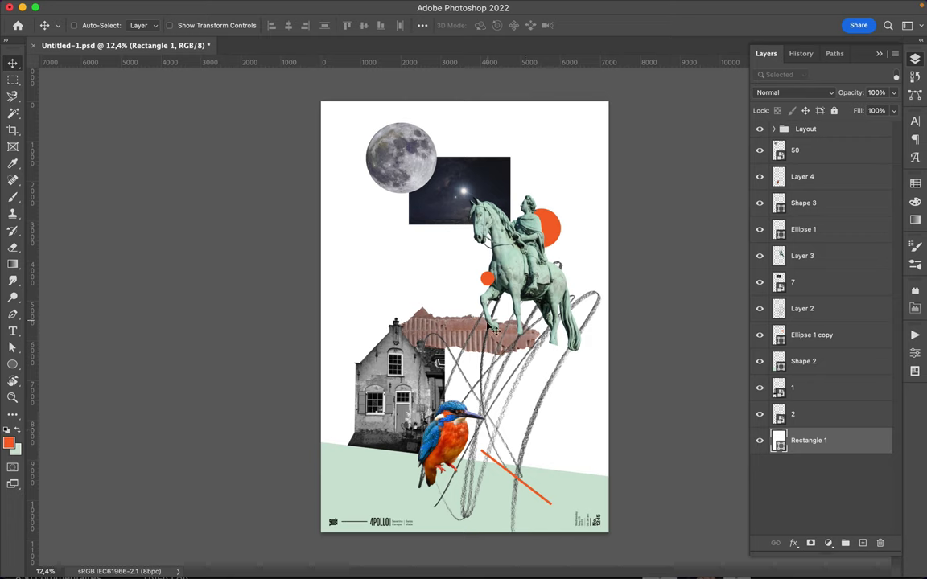
- Place torn paper 3.png on the poster and stack it above the night-sky layer
click(378, 556)
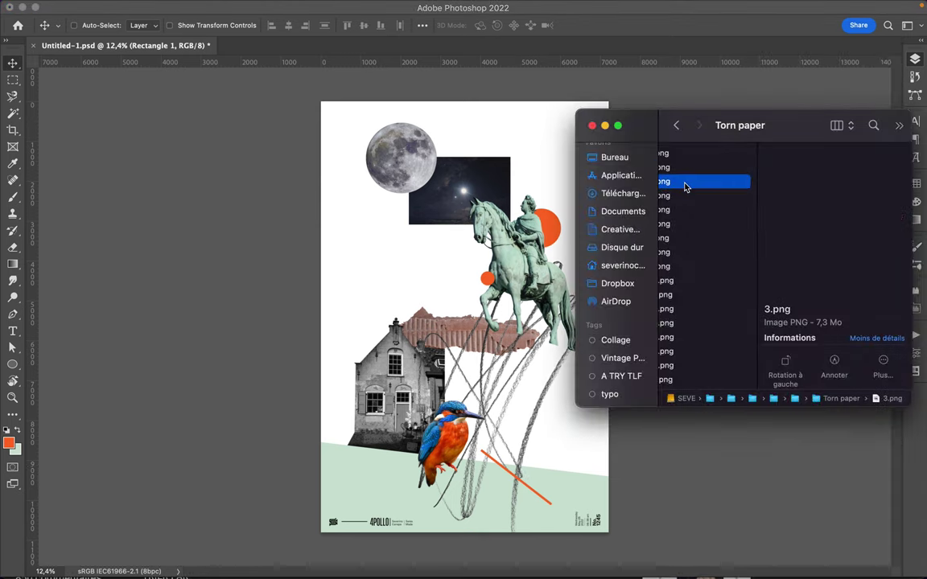
key(Down)
mouse_move(685, 183)
mouse_down()
mouse_move(453, 301)
mouse_move(555, 225)
mouse_up()
key(Return)
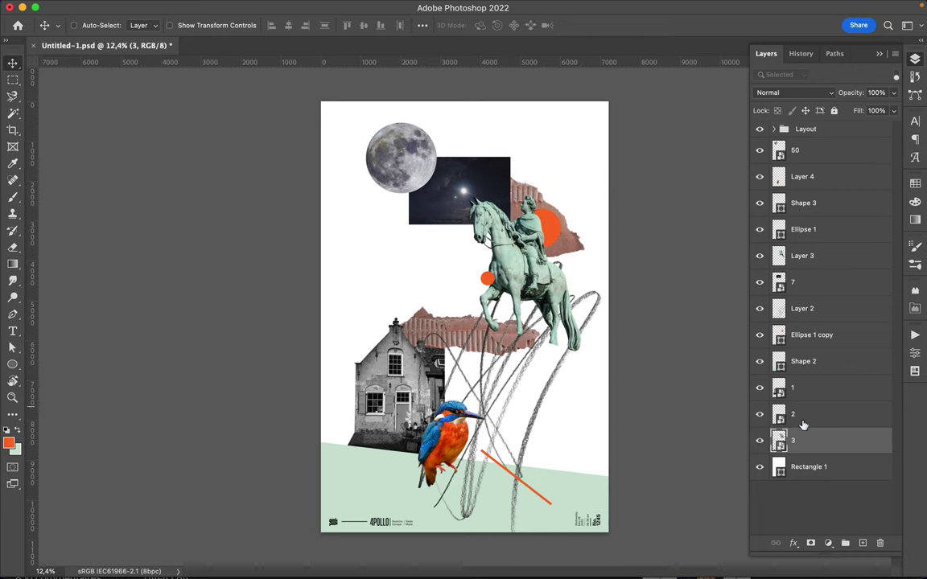
drag(793, 440, 807, 381)
drag(801, 296, 800, 284)
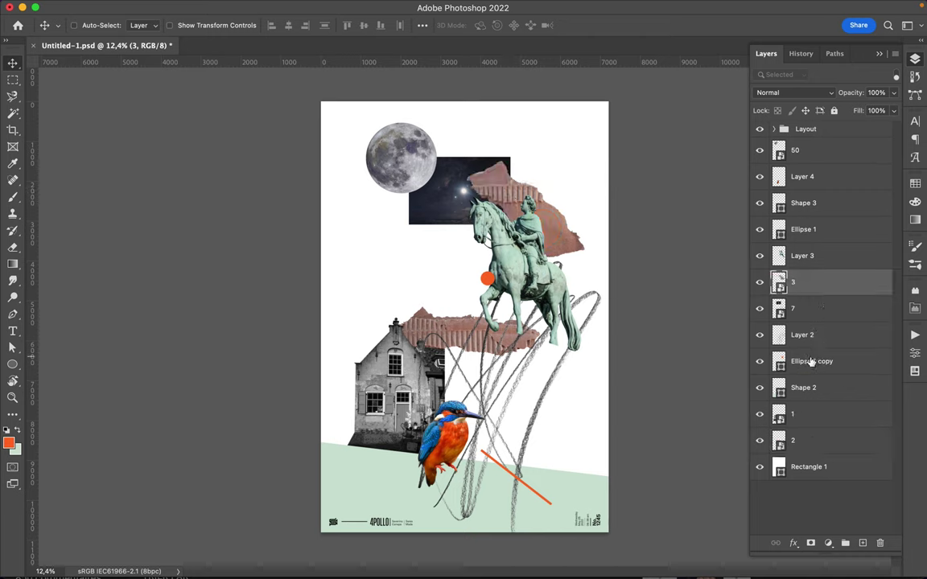
- Move torn paper layer 3 higher, shift the moon right and nudge the statue
click(793, 309)
drag(512, 194, 508, 169)
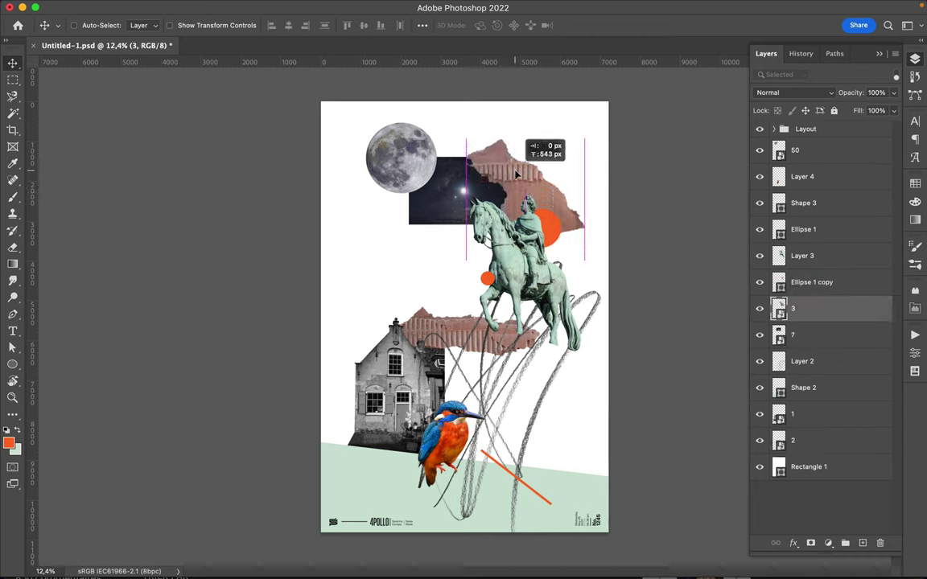
drag(413, 173, 433, 167)
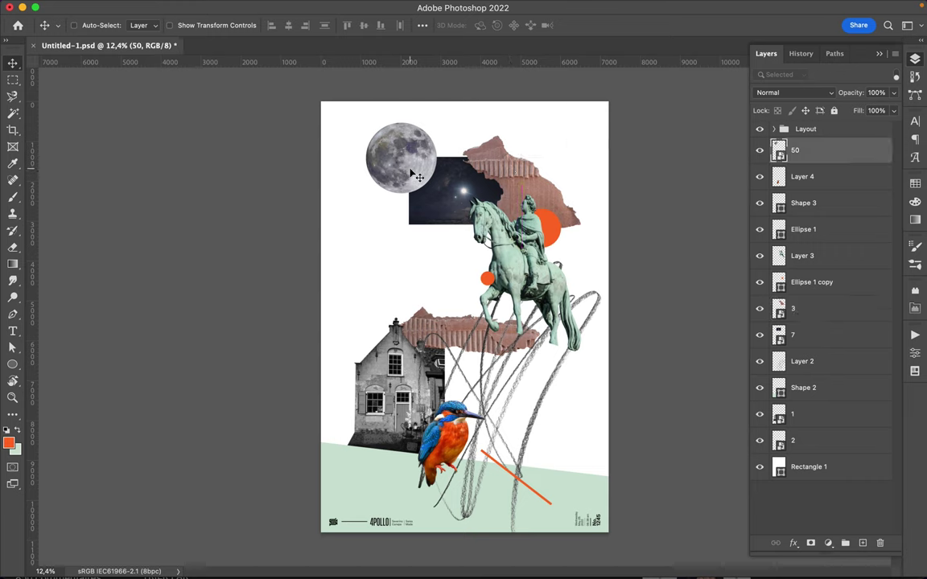
mouse_move(495, 208)
mouse_down()
mouse_move(496, 217)
mouse_move(515, 195)
mouse_up()
- Rotate torn paper layer 3 about 11.3° clockwise
click(545, 205)
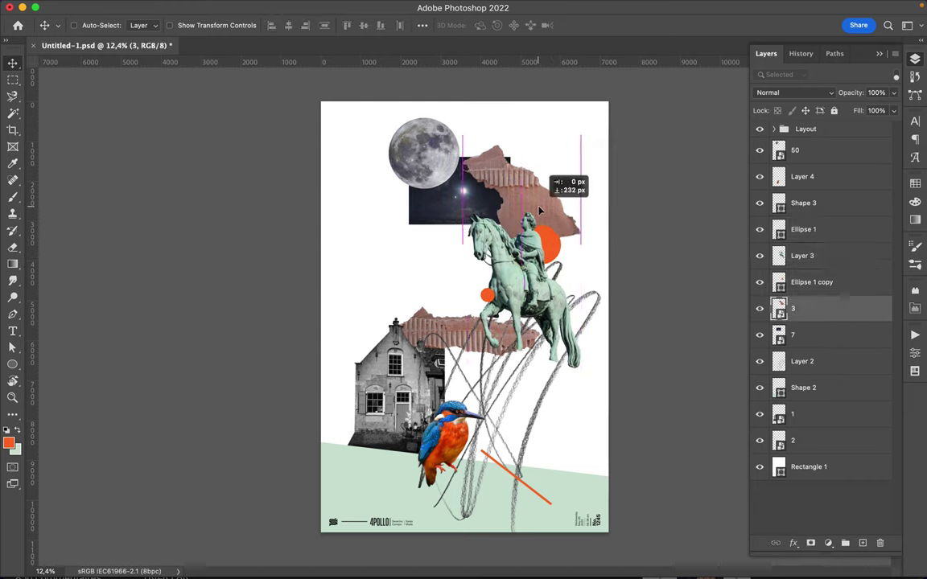
key(ctrl+t)
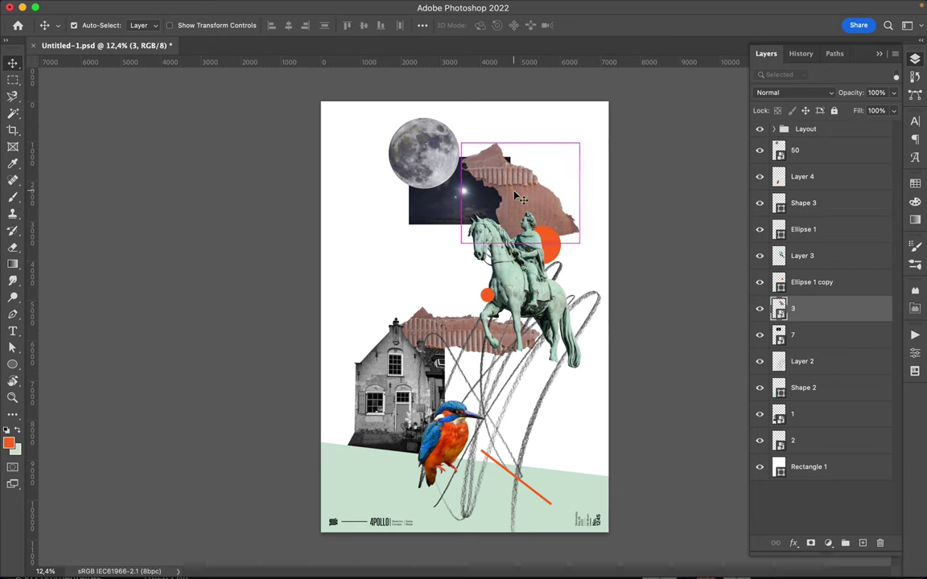
drag(460, 119, 475, 109)
key(Return)
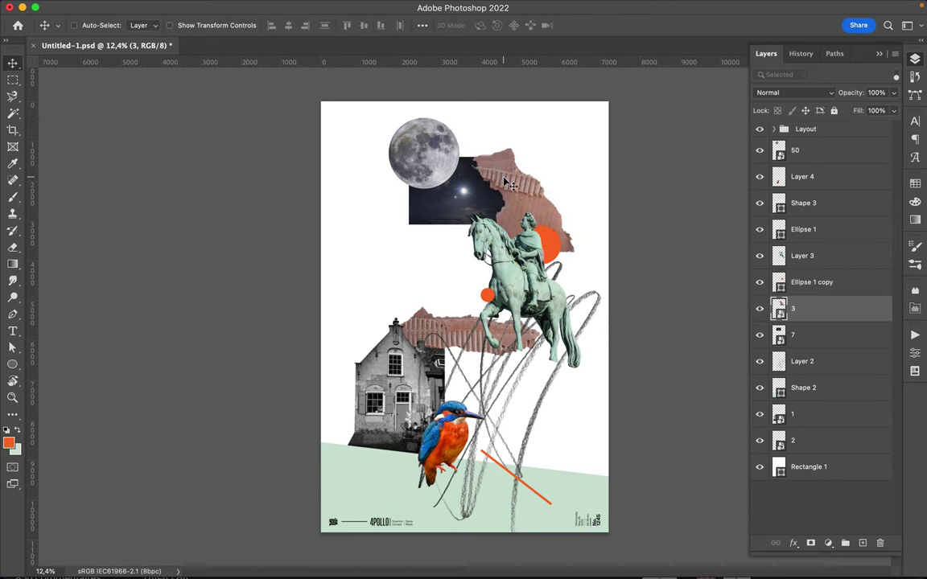
- Place torn paper 6.png at the poster's bottom edge
click(356, 554)
key(Down)
key(Down)
key(Down)
key(Down)
key(Up)
click(512, 425)
key(Return)
drag(511, 424, 522, 508)
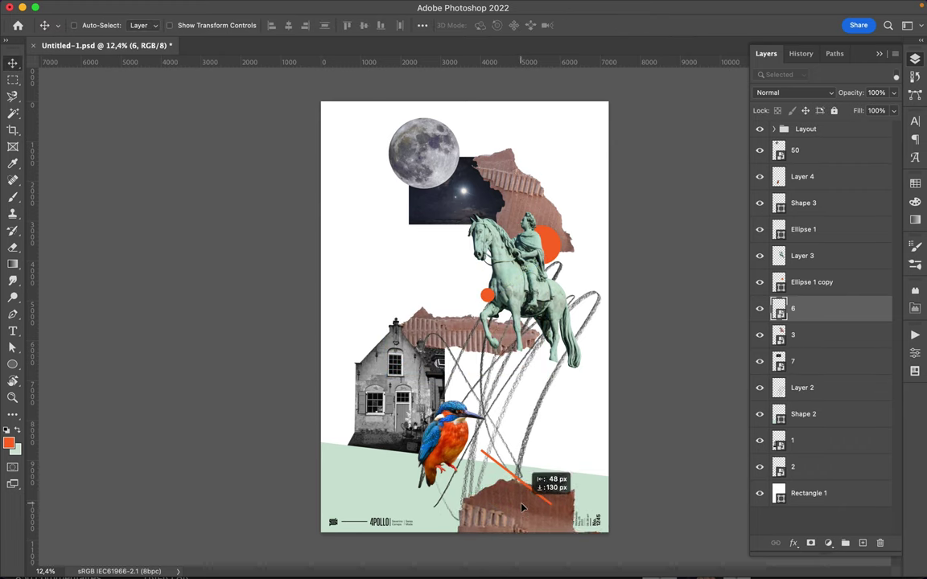
- Scale the bottom torn paper to about 74%, then select house layer 1
key(ctrl+t)
mouse_move(452, 473)
mouse_down()
mouse_move(515, 495)
mouse_move(530, 512)
mouse_up()
key(Return)
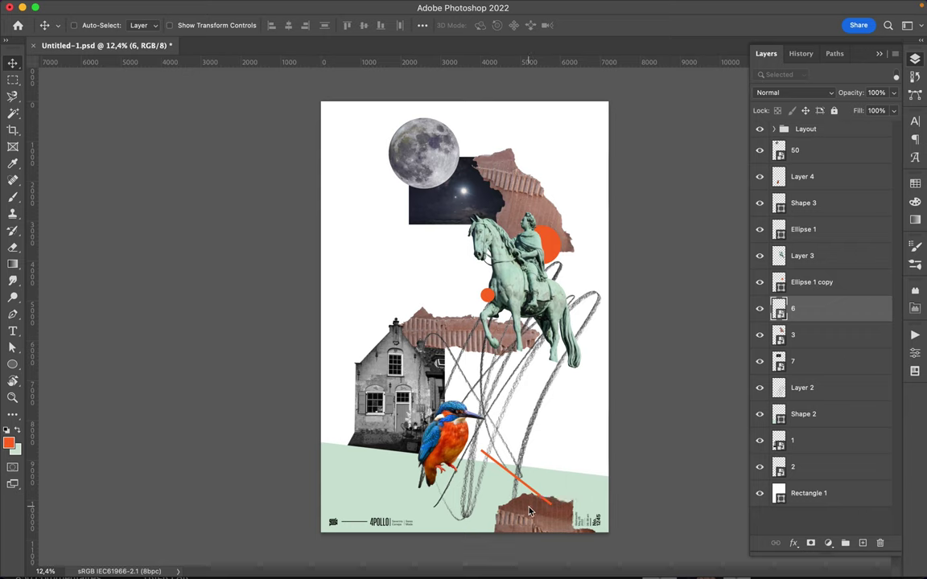
ctrl+click(418, 368)
- Copy a circle from the house image to its own layer, stacked between layers 6 and 3
key(m)
drag(387, 321, 435, 372)
key(ctrl+j)
key(v)
drag(803, 440, 803, 322)
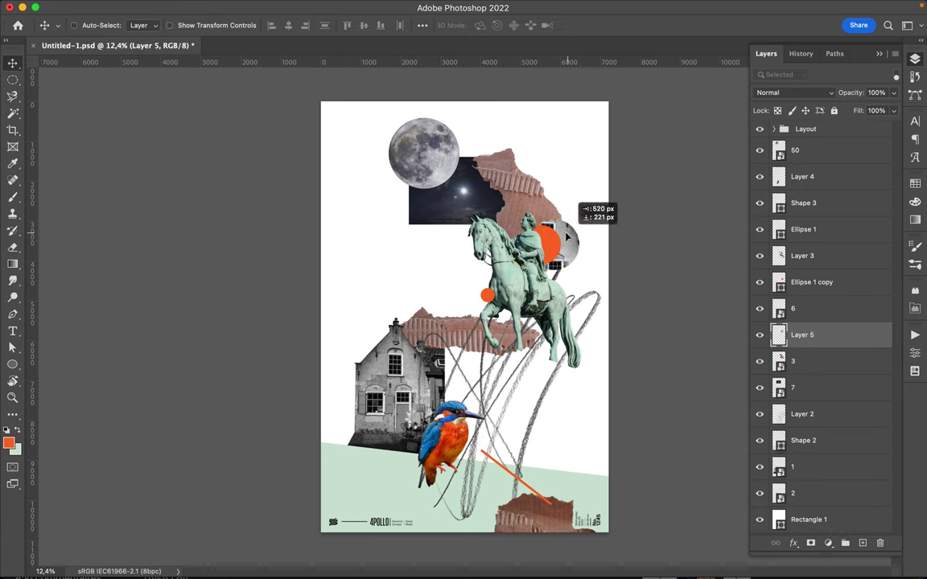
drag(567, 237, 573, 240)
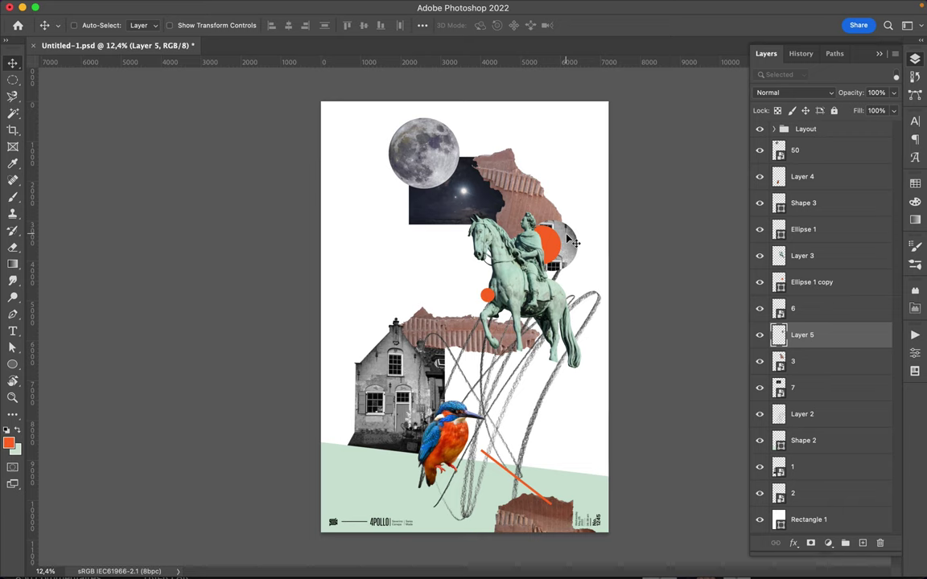
- Position the grey house circle further right and down behind the statue
key(a)
click(548, 507)
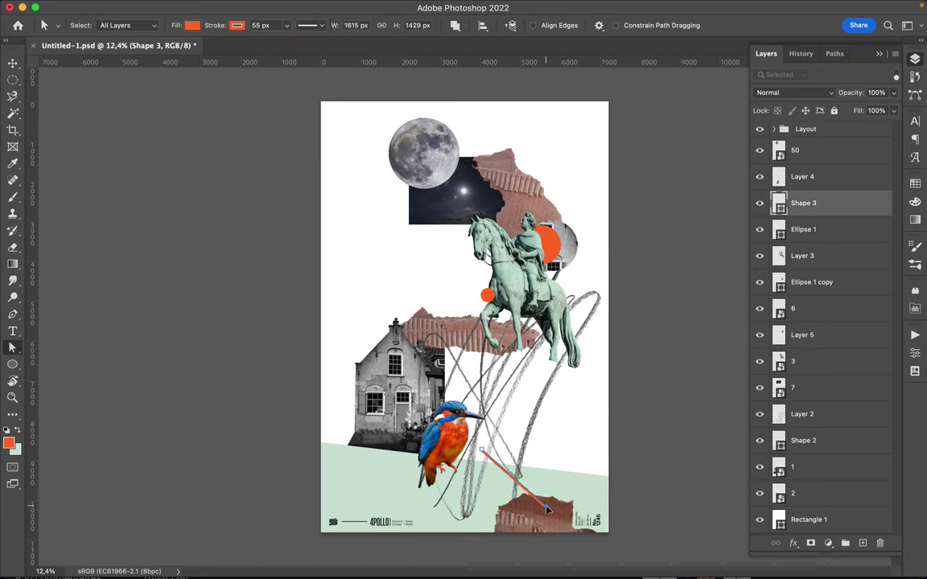
key(v)
drag(557, 257, 580, 270)
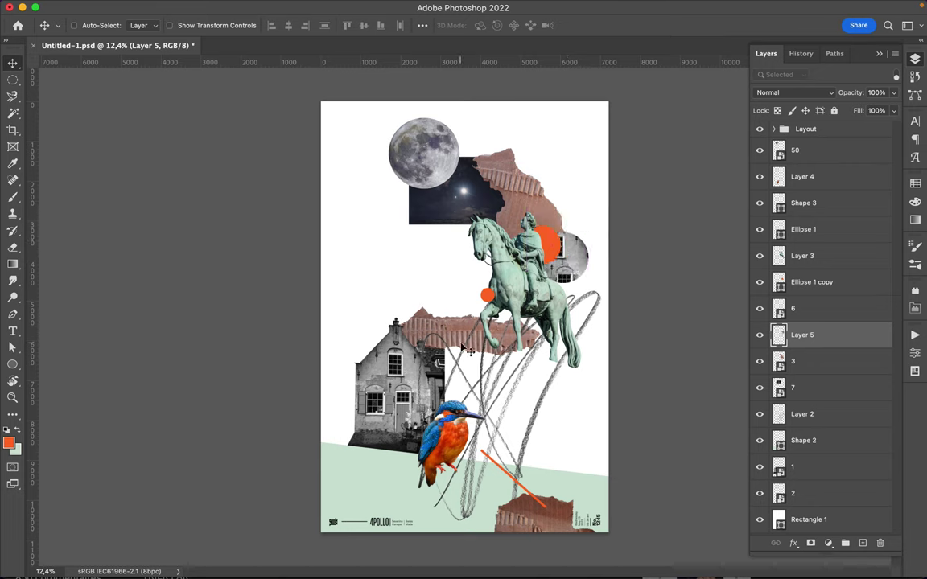
- Copy a small circle from the kingfisher Layer 4 onto its own layer beside the house
click(411, 385)
key(m)
mouse_move(400, 381)
mouse_down()
mouse_move(461, 453)
mouse_move(378, 351)
mouse_up()
key(ctrl+j)
key(v)
key(ctrl+t)
key(Return)
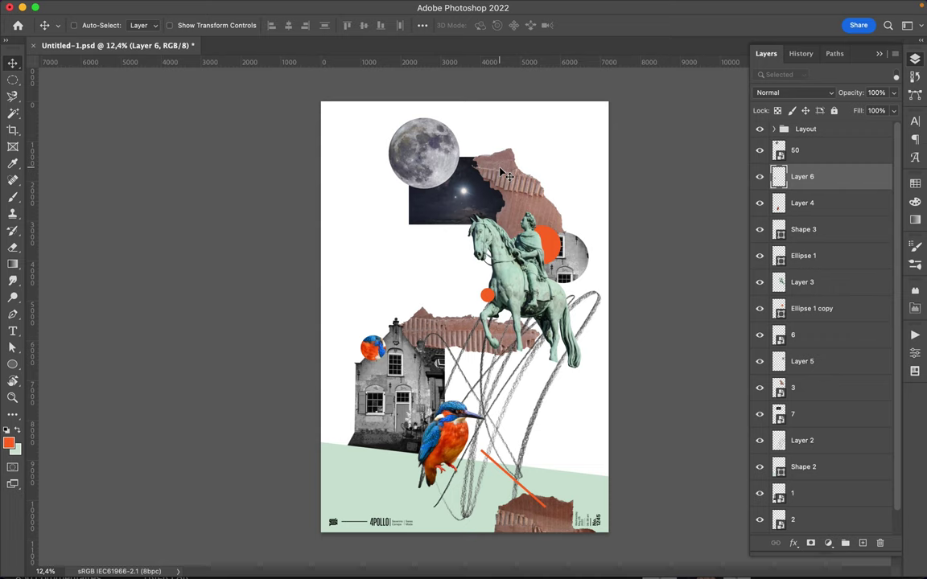
- Resize the orange circle behind the statue
ctrl+click(500, 225)
key(ctrl+t)
drag(516, 218, 549, 242)
key(Return)
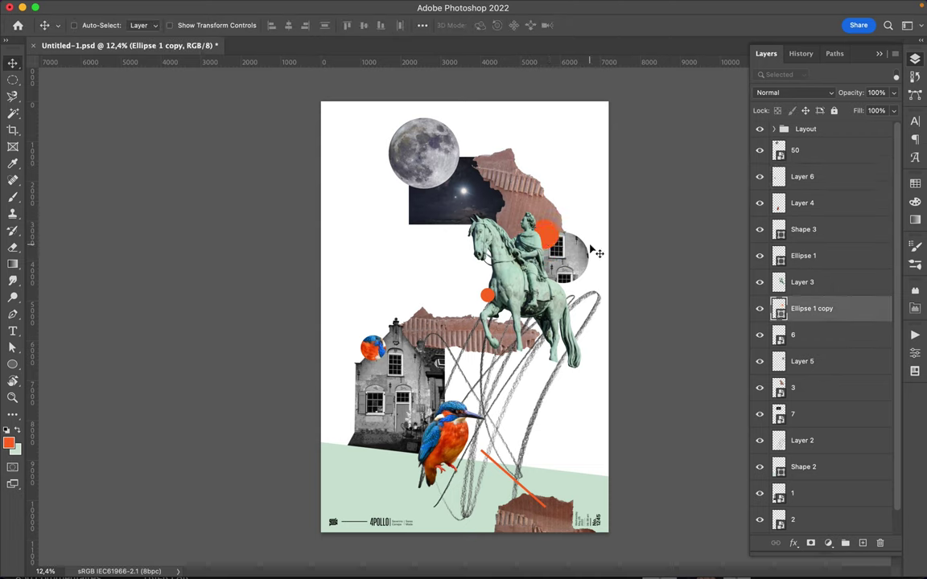
- Select moon layer 50 and begin a polygonal selection at the moon's edge
click(435, 161)
key(l)
click(425, 154)
key(shift+l)
- Finish the triangle on the moon, duplicate and rasterize the moon, and cut the triangle to its own layer
click(452, 180)
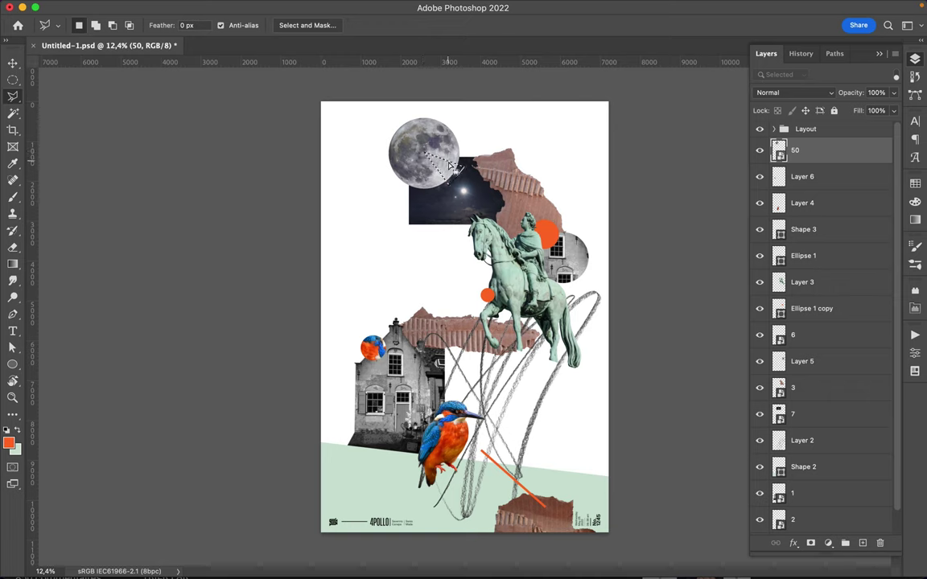
key(ctrl+j)
key(BackSpace)
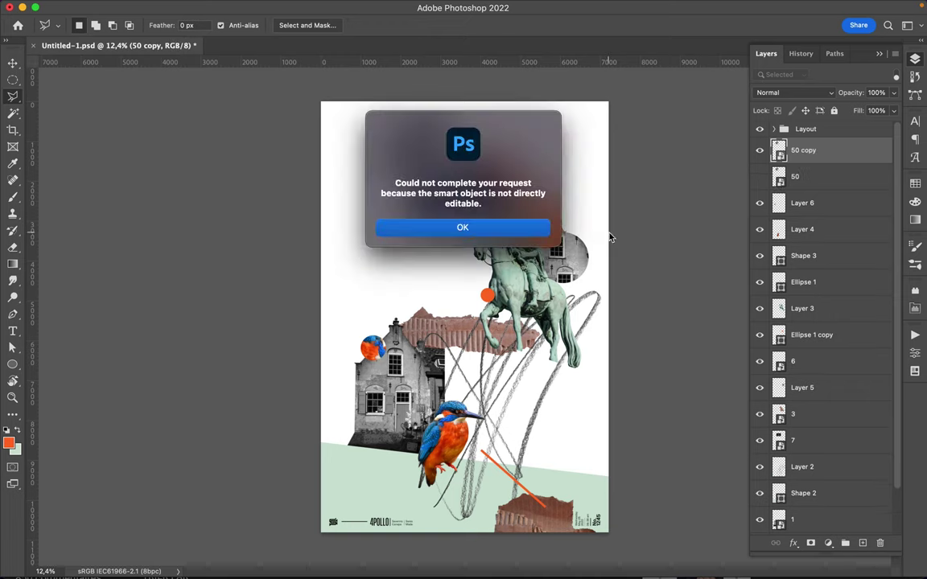
key(Return)
right_click(825, 153)
click(714, 466)
key(ctrl+j)
key(v)
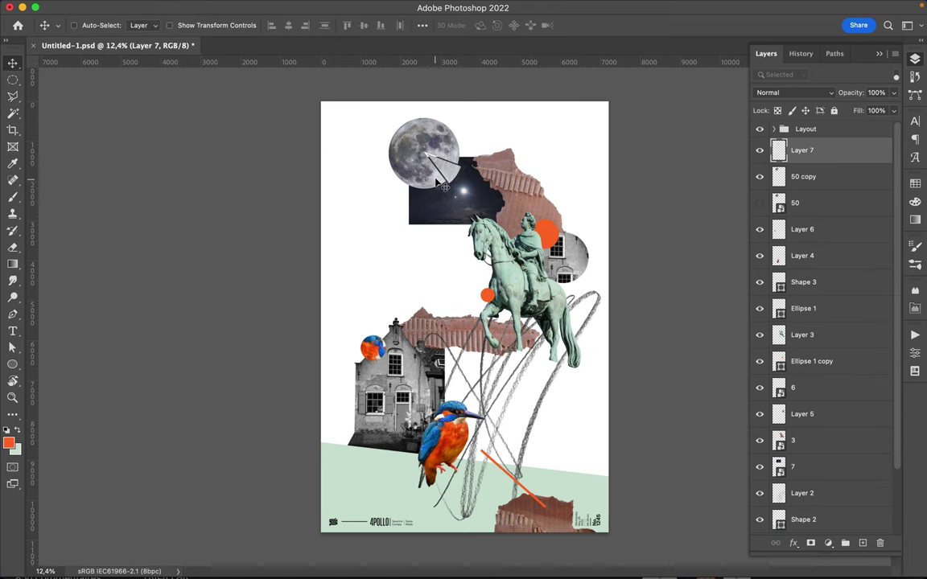
- Copy a round area of night-sky layer 7 onto a new layer
ctrl+click(444, 185)
key(m)
drag(445, 172, 465, 182)
key(ctrl+j)
key(v)
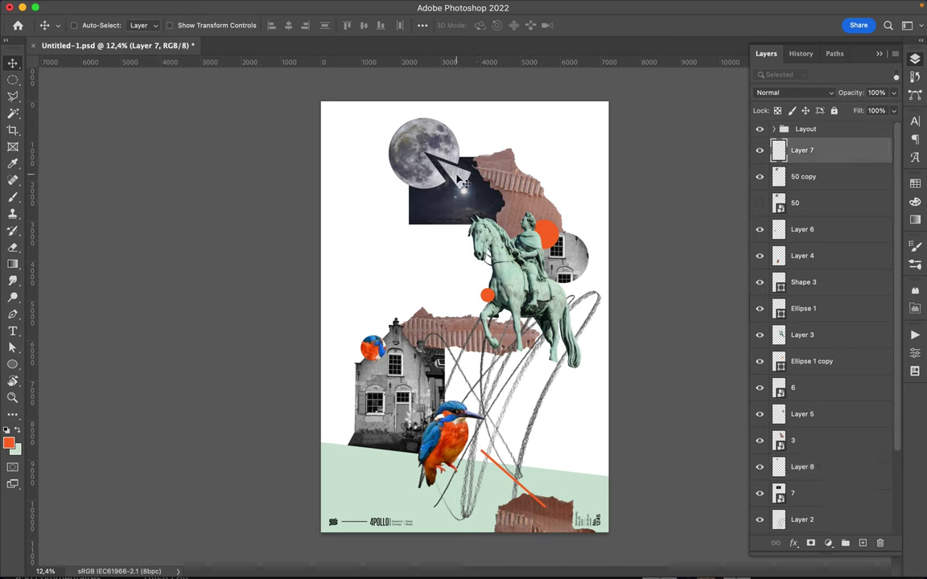
- Scale the triangle piece to 83%, move it beside the moon's cut, and save the poster
key(ctrl+t)
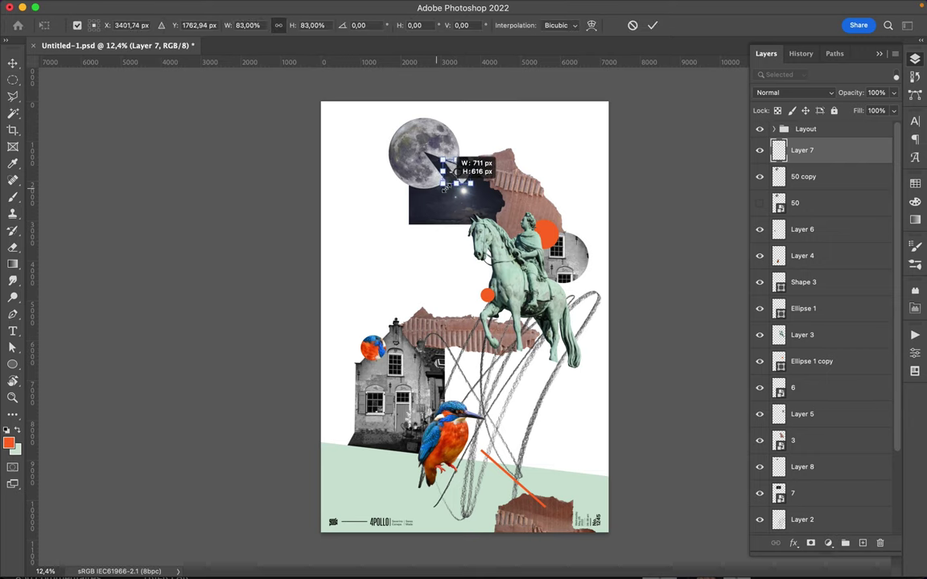
key(Return)
drag(467, 169, 471, 165)
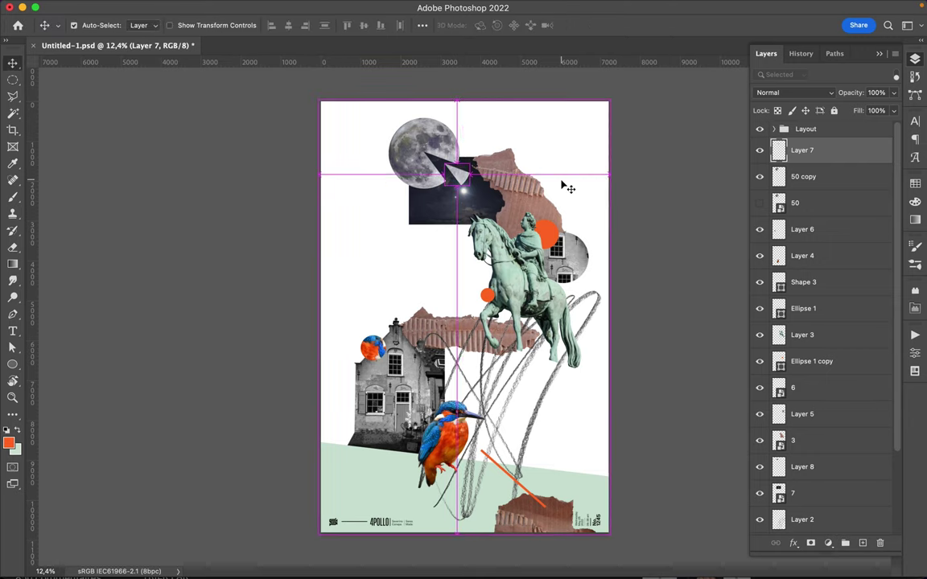
key(super+s)
click(516, 8)
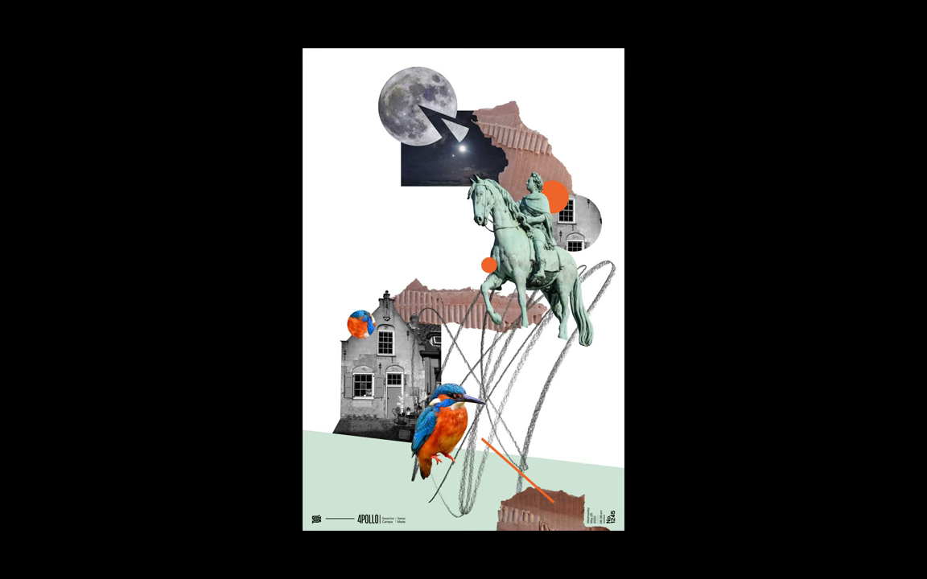